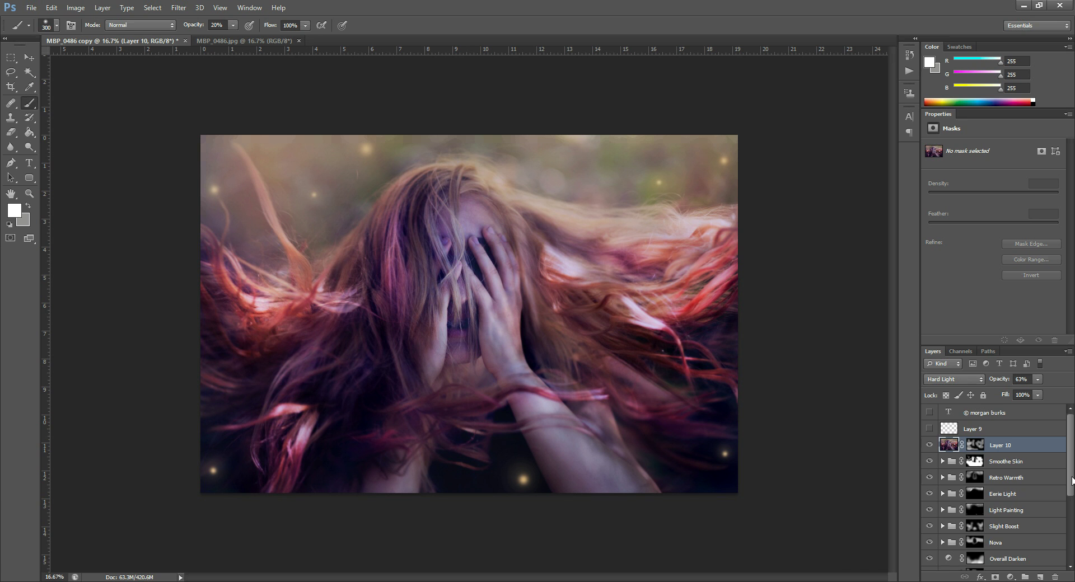
# Compare the edited image with the original photo by hiding and restoring all layers above the Background
pyautogui.scroll(-5, 1073, 481)
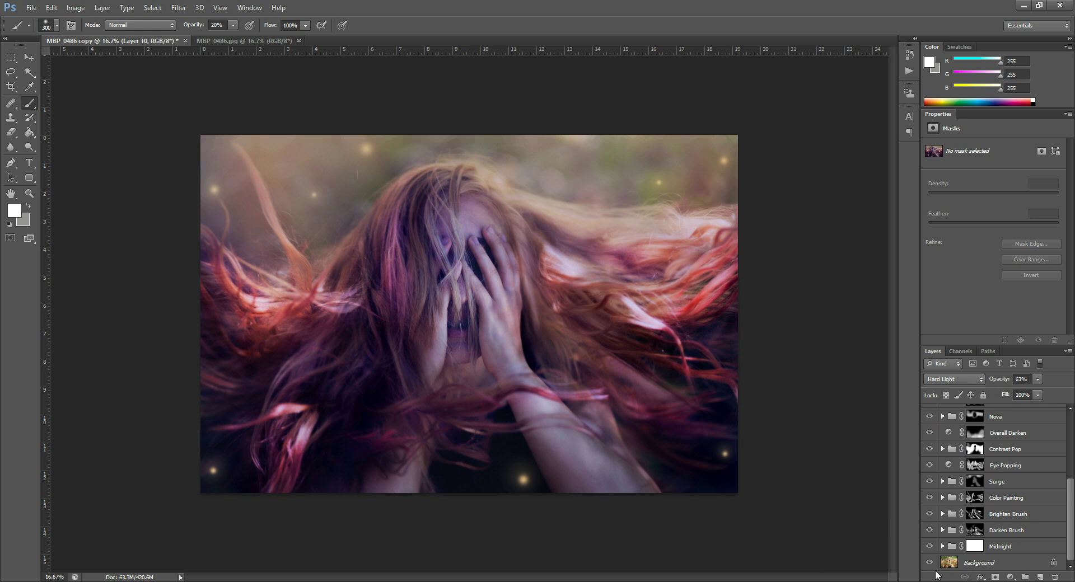
pyautogui.keyDown('alt'); pyautogui.click(930, 563); pyautogui.keyUp('alt')
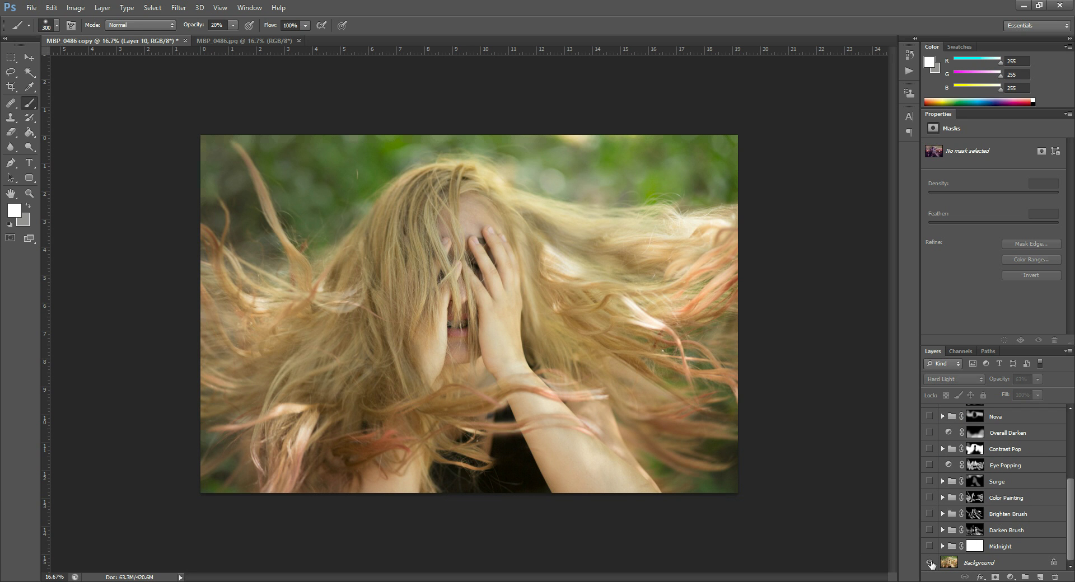
pyautogui.keyDown('alt'); pyautogui.click(930, 563); pyautogui.keyUp('alt')
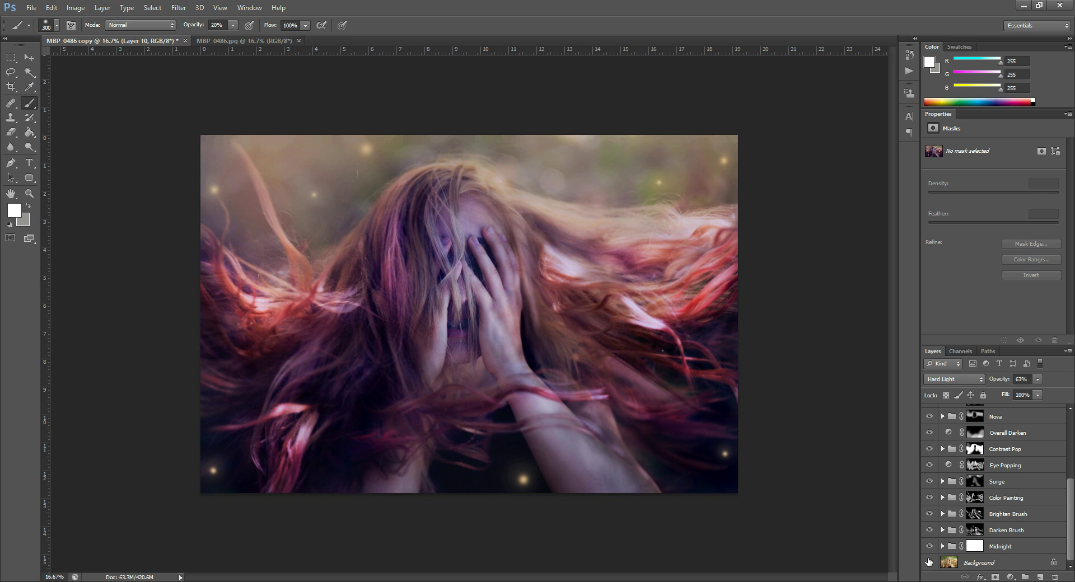
# Delete all layers and groups above the Background, from the Midnight group up to the copyright text layer
pyautogui.click(1007, 549)
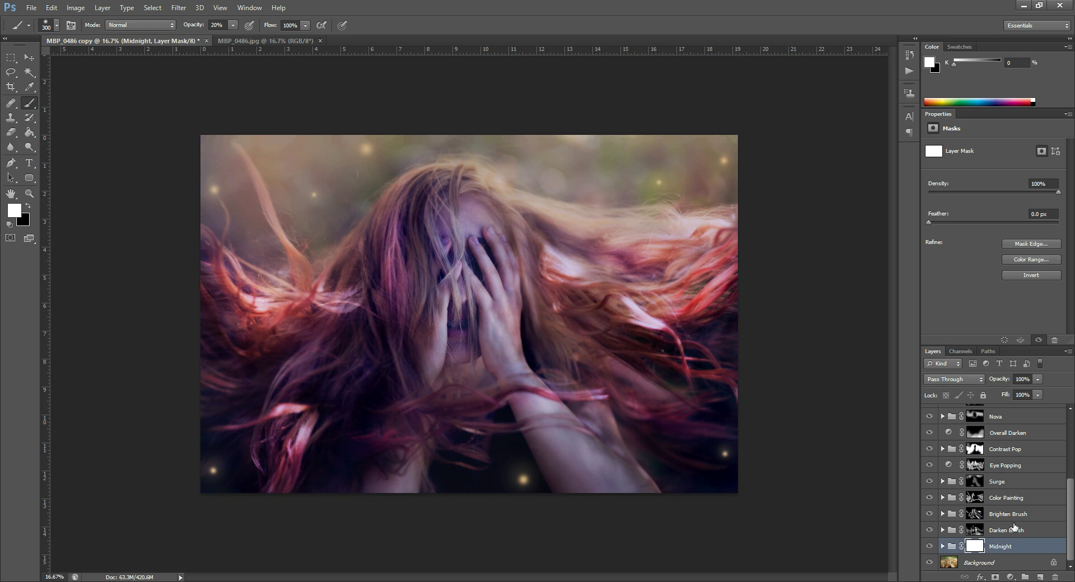
pyautogui.scroll(2, 1010, 504)
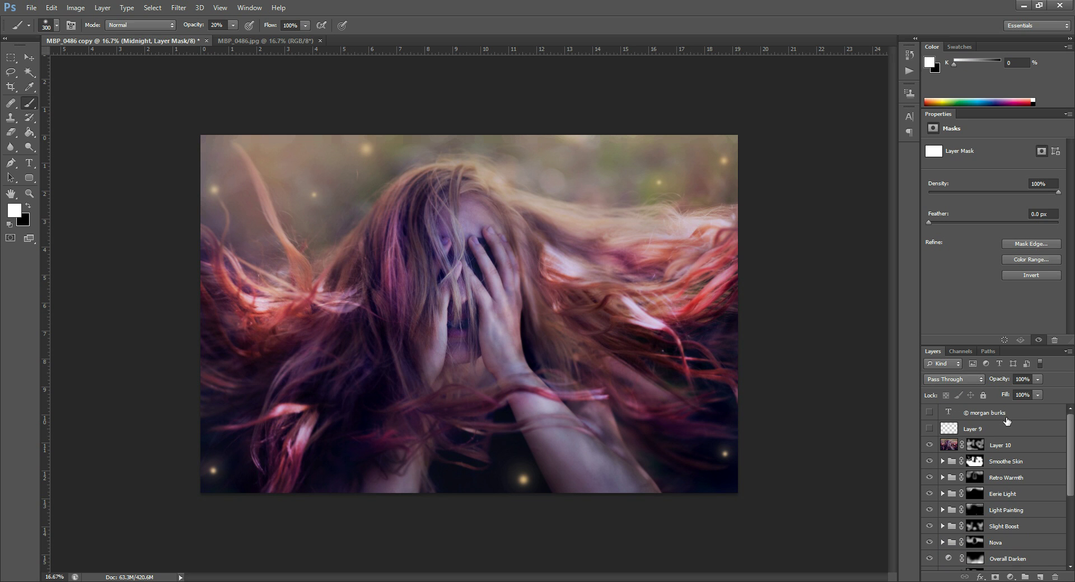
pyautogui.keyDown('shift'); pyautogui.click(1006, 416); pyautogui.keyUp('shift')
pyautogui.moveTo(1021, 542); pyautogui.dragTo(1055, 578)
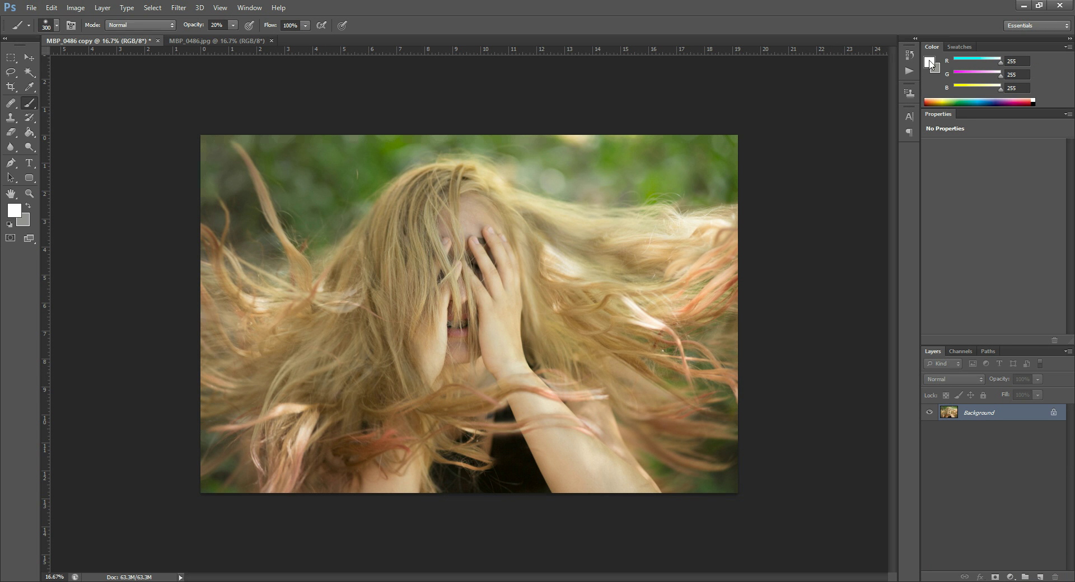
# Run the Midnight action from the Creative Actions on the photo and continue past its message
pyautogui.click(908, 69)
pyautogui.scroll(-7, 817, 118)
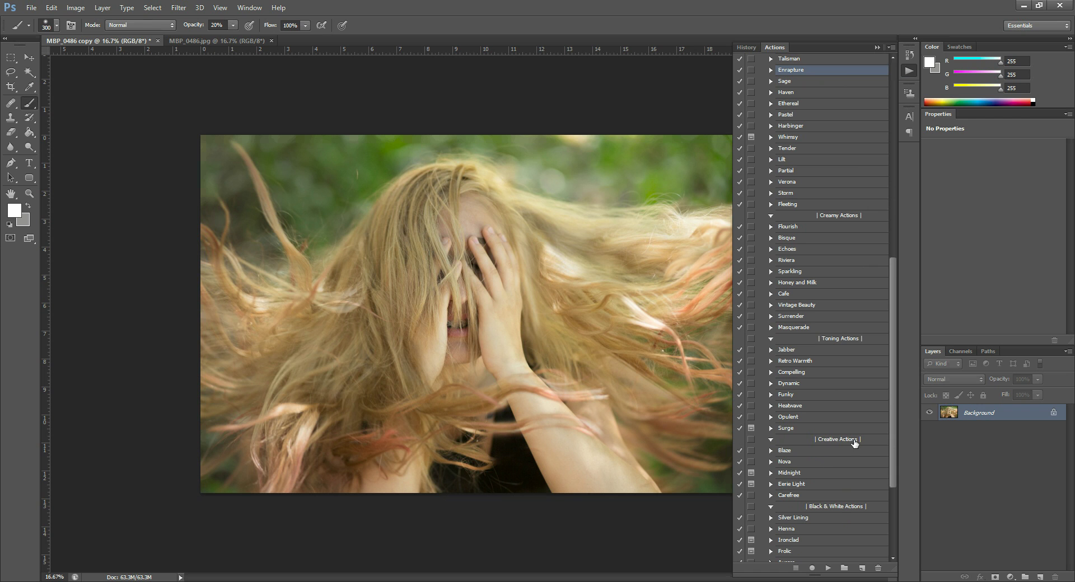
pyautogui.click(805, 477)
pyautogui.click(828, 568)
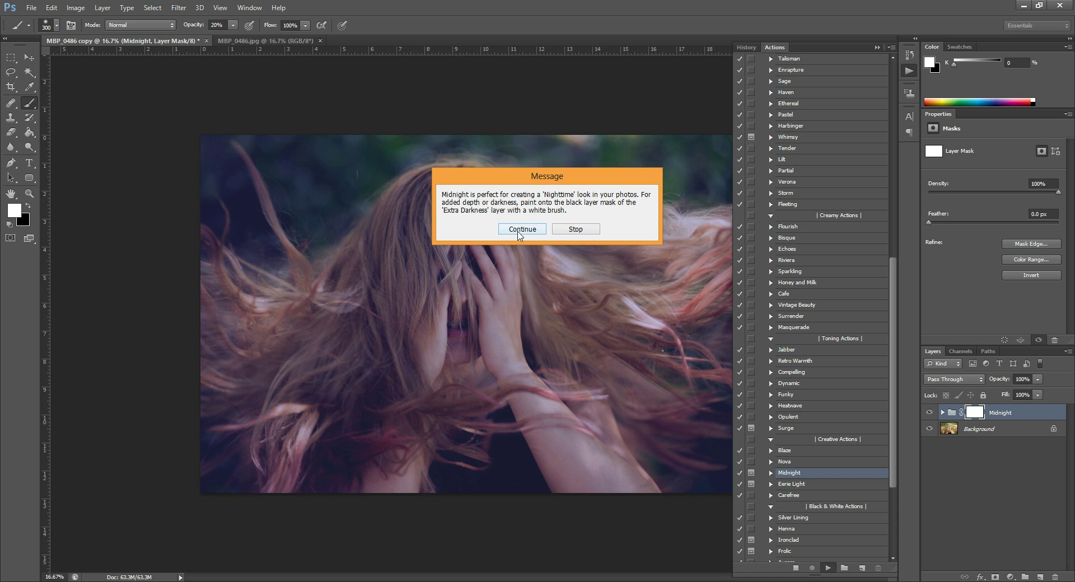
pyautogui.click(521, 229)
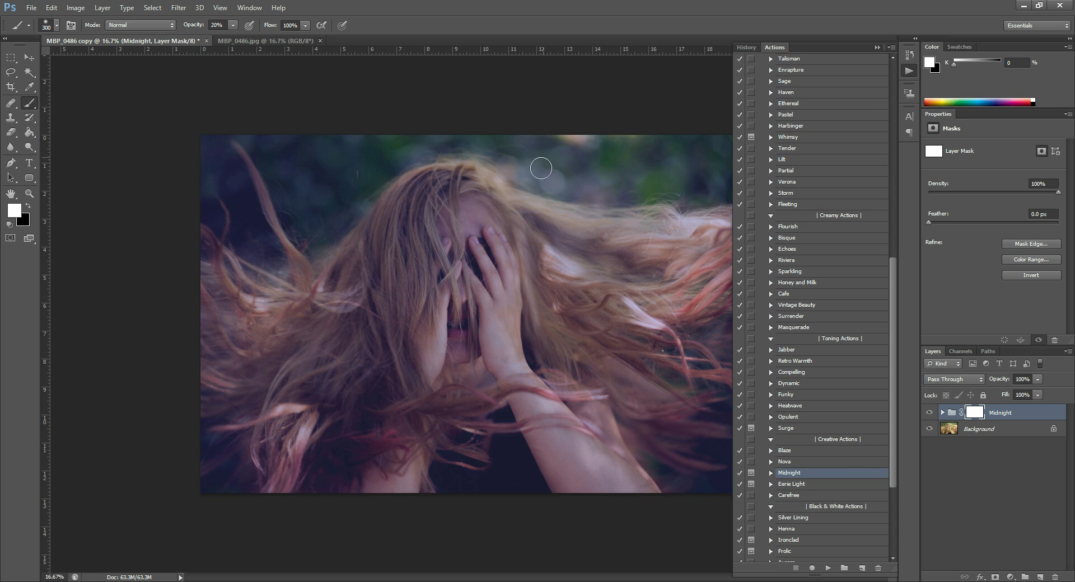
pyautogui.click(875, 48)
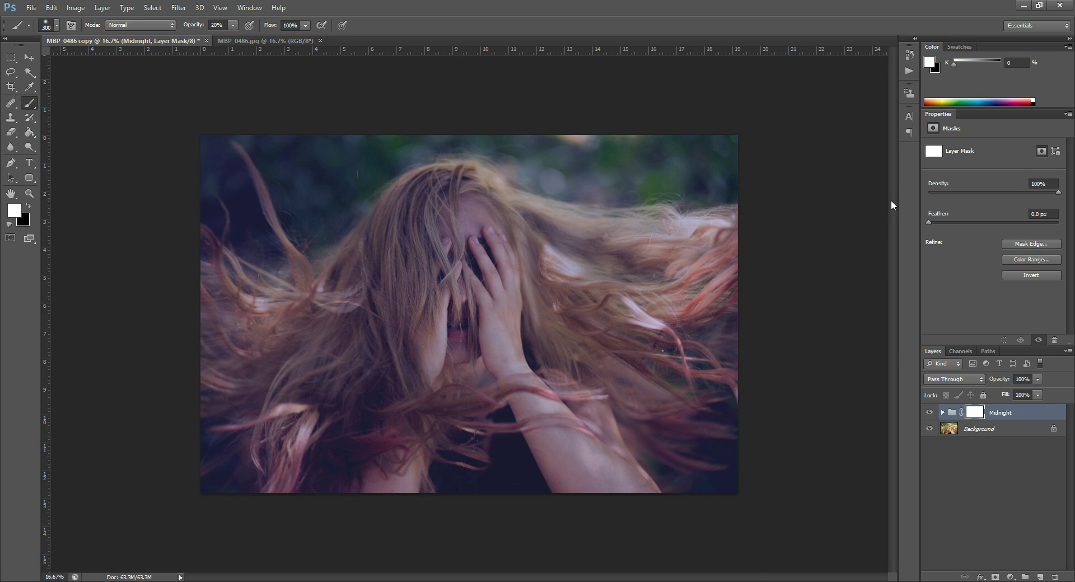
# Run the Darken Brush action from the Image Adjustments and continue past its message
pyautogui.click(909, 71)
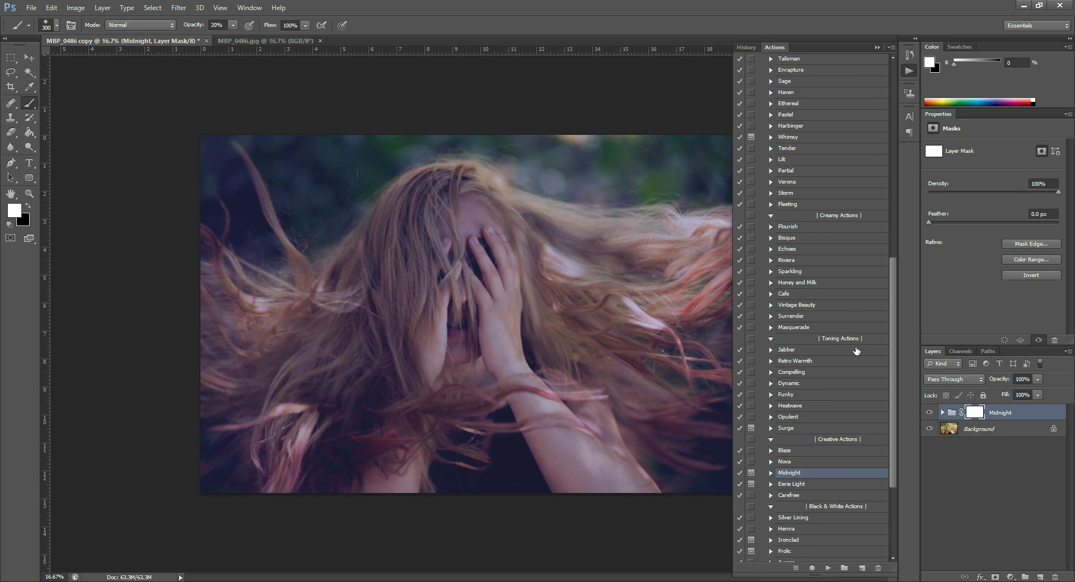
pyautogui.scroll(9, 855, 350)
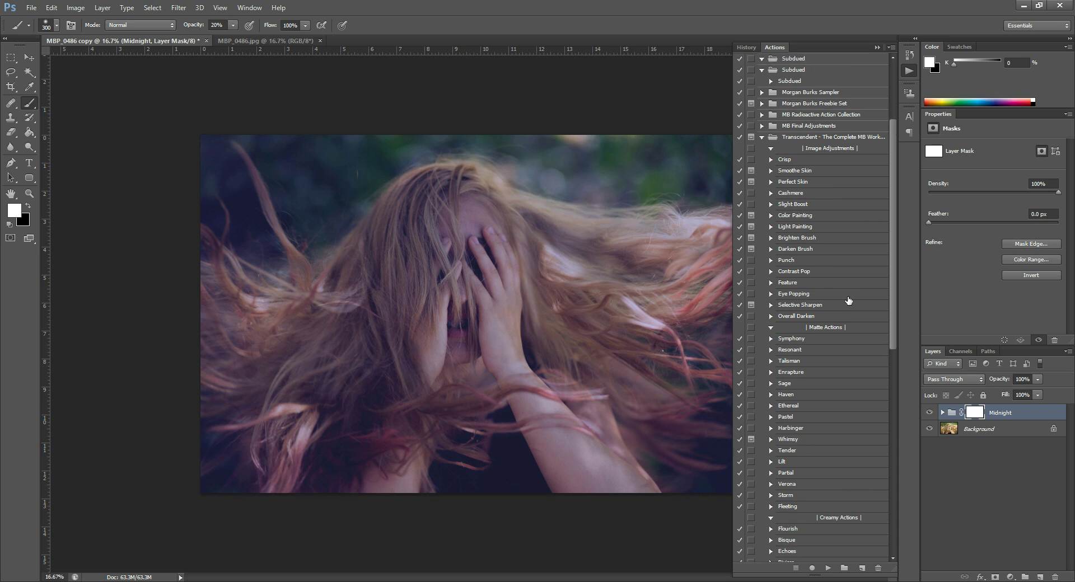
pyautogui.click(796, 251)
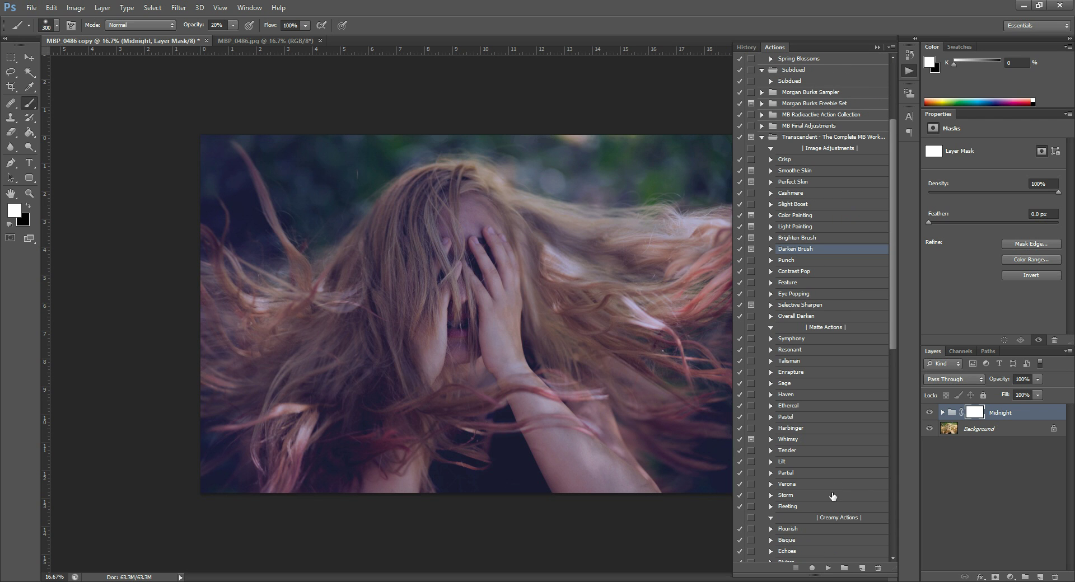
pyautogui.click(828, 568)
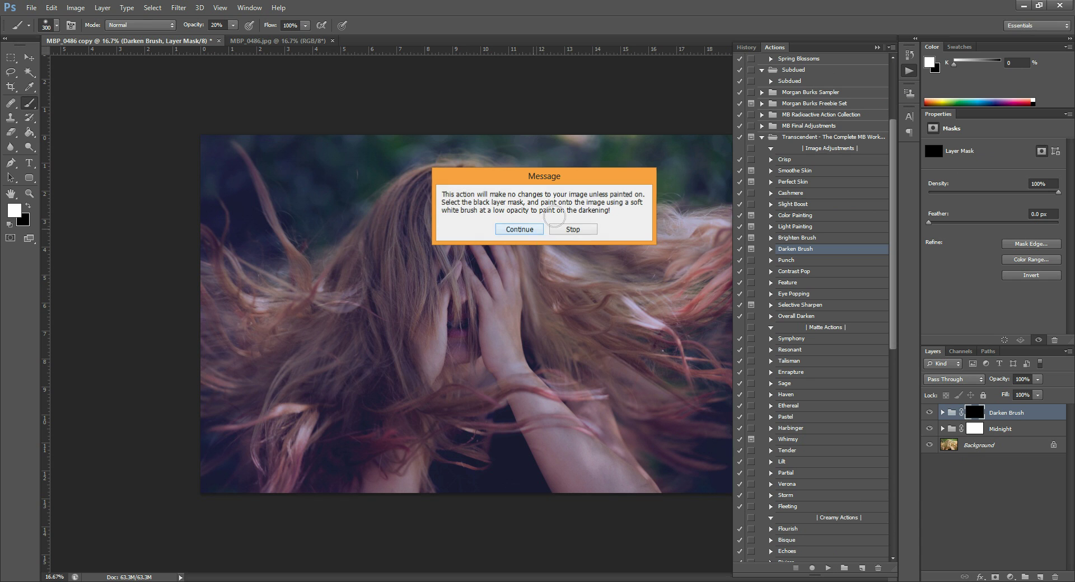
pyautogui.click(533, 230)
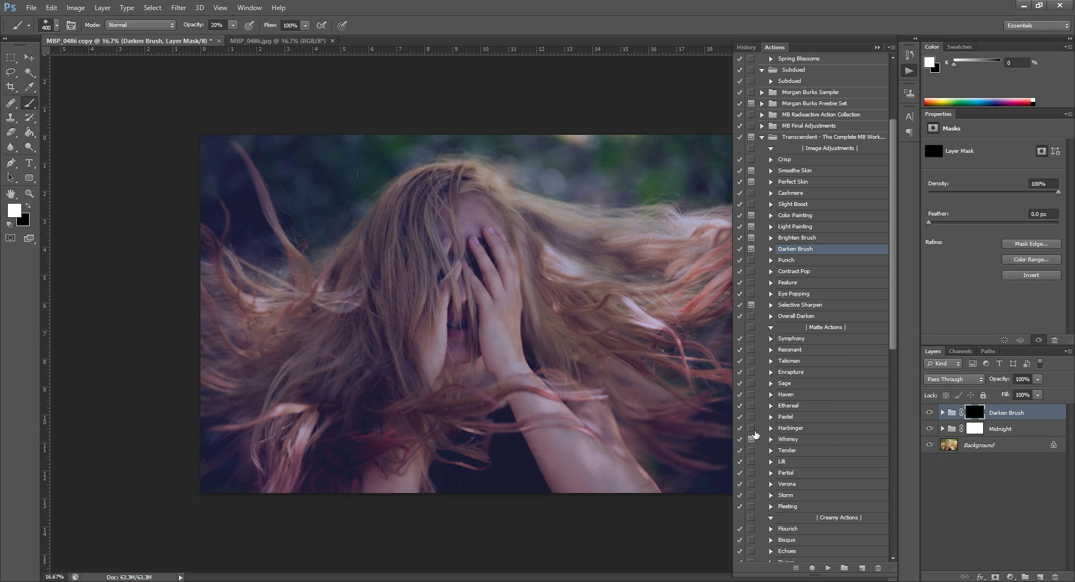
# Paint darkening in white at 20% opacity on the Darken Brush mask over the fingers with a small brush
pyautogui.press(']')
pyautogui.hotkey('ctrl', 'space')
pyautogui.click(475, 305)
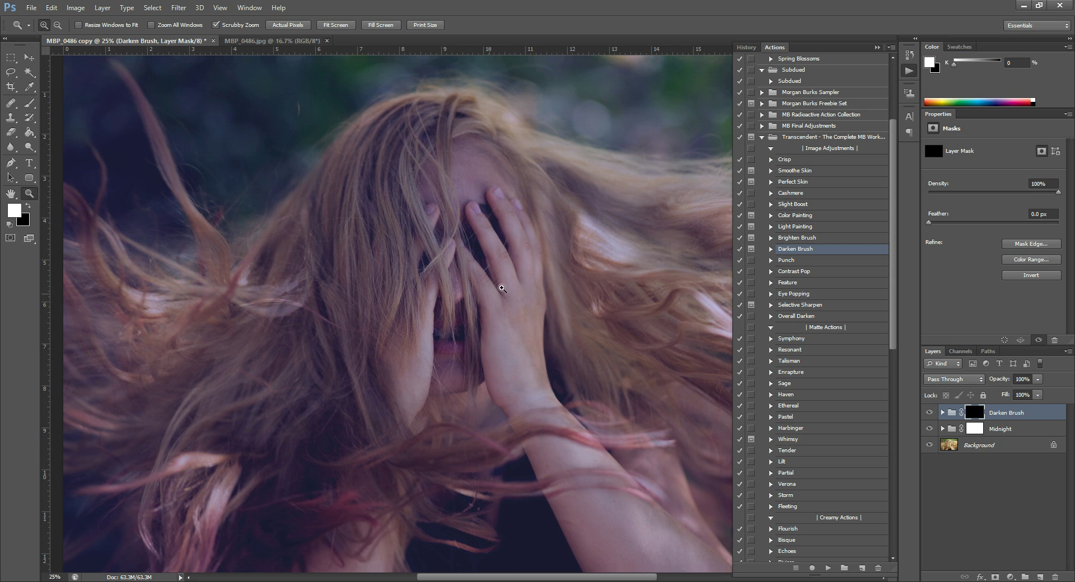
pyautogui.click(876, 47)
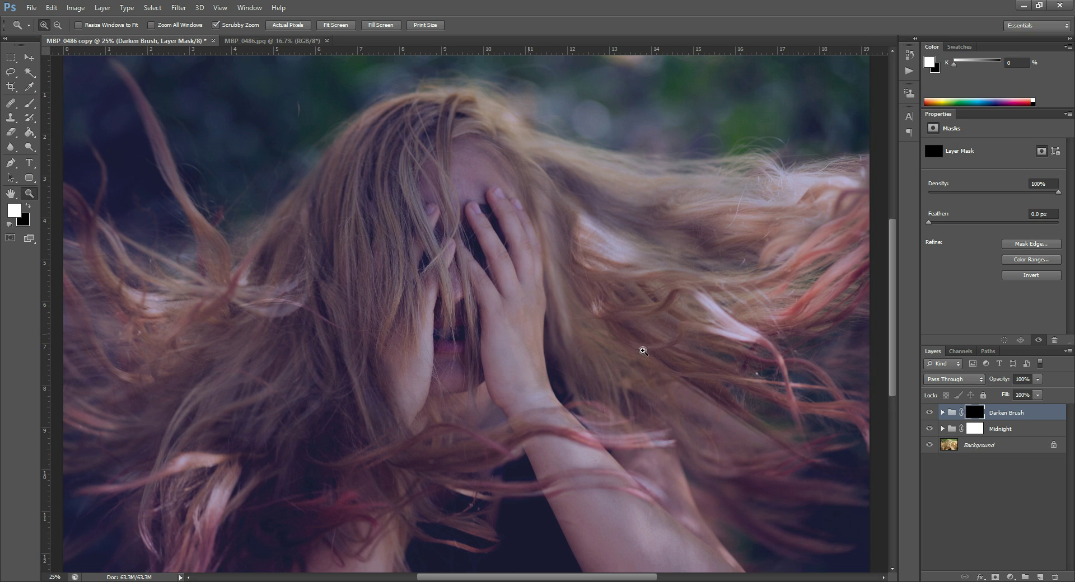
pyautogui.click(30, 103)
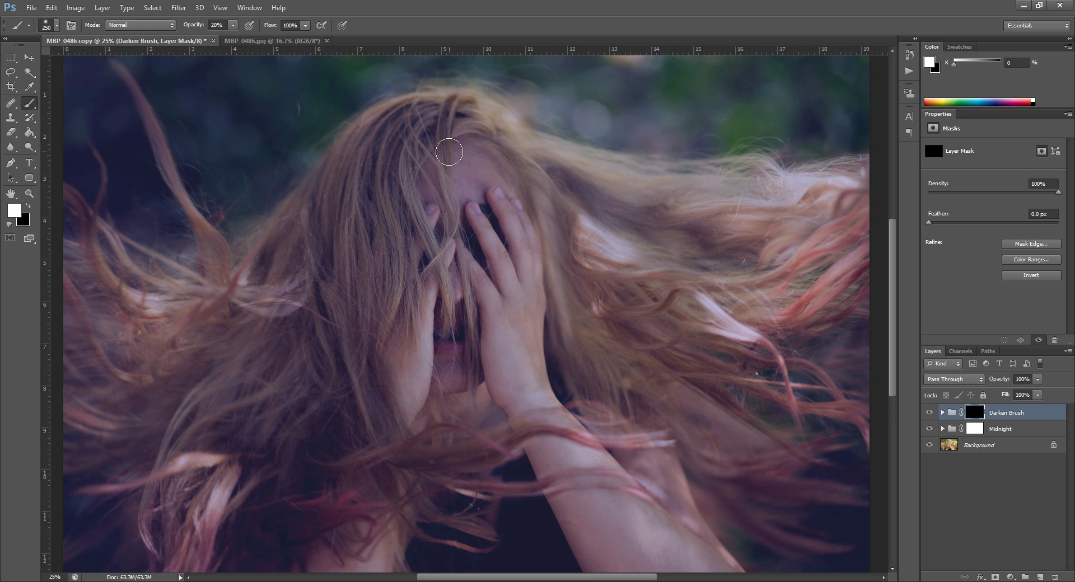
pyautogui.press('[')
pyautogui.press('[')
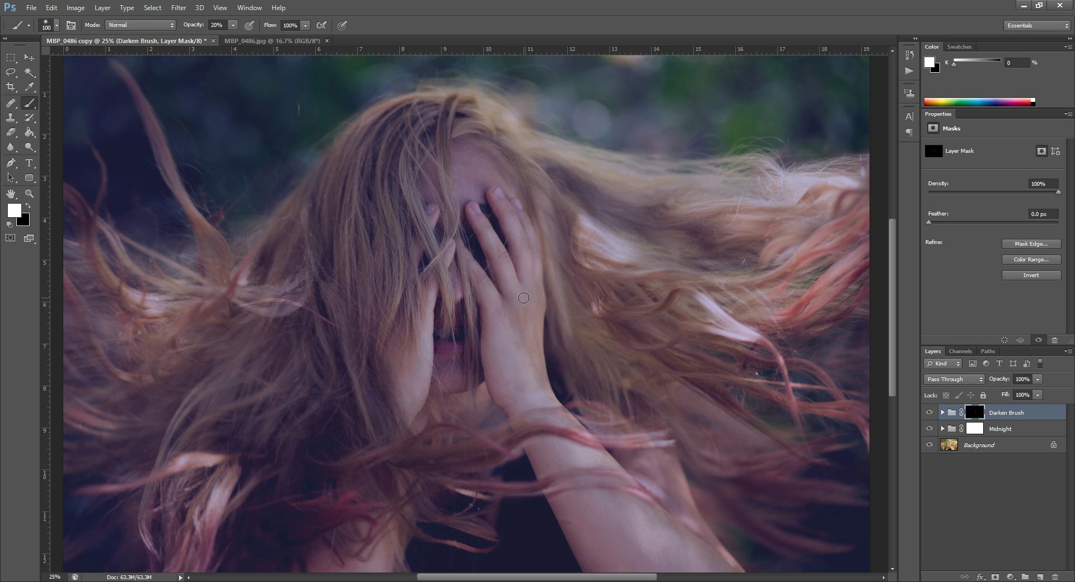
pyautogui.moveTo(519, 266); pyautogui.dragTo(497, 215)
pyautogui.moveTo(502, 217); pyautogui.dragTo(502, 224)
pyautogui.press('[')
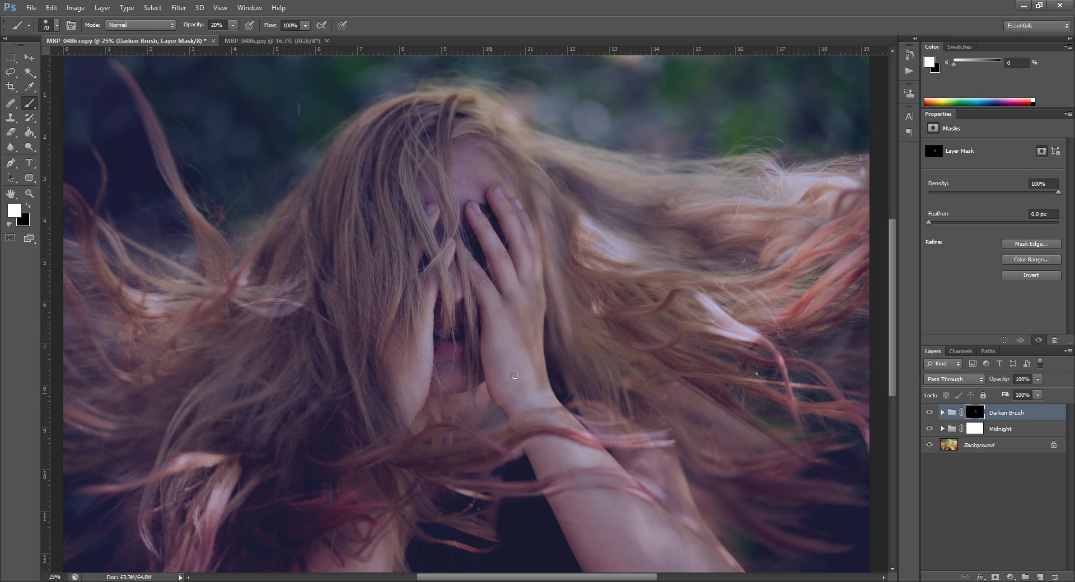
# Paint darkening on the Darken Brush mask along the wrist, forearm and fingertips with a 300 px brush
pyautogui.press(']')
pyautogui.press(']')
pyautogui.press(']')
pyautogui.press(']')
pyautogui.press(']')
pyautogui.press(']')
pyautogui.press(']')
pyautogui.moveTo(501, 380); pyautogui.dragTo(597, 580)
pyautogui.scroll(-4, 667, 447)
pyautogui.moveTo(477, 150); pyautogui.dragTo(471, 126)
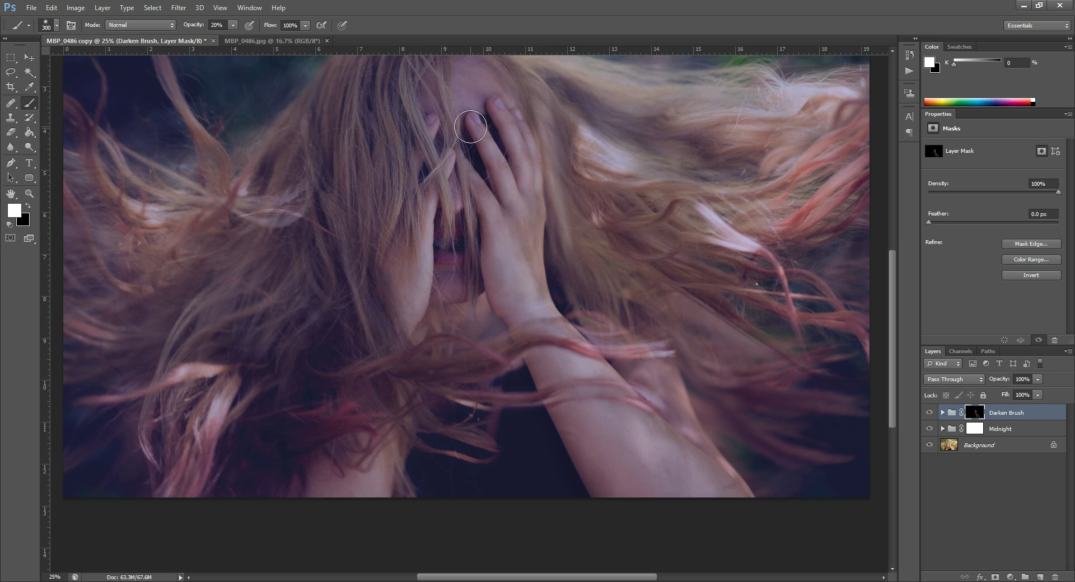
pyautogui.moveTo(683, 443)
pyautogui.mouseDown()
pyautogui.moveTo(658, 339)
pyautogui.moveTo(643, 361)
pyautogui.mouseUp()
# Paint darkening on the Darken Brush mask across the hair on both sides with a 500 px brush, then reduce the brush to 250 px
pyautogui.scroll(4, 666, 395)
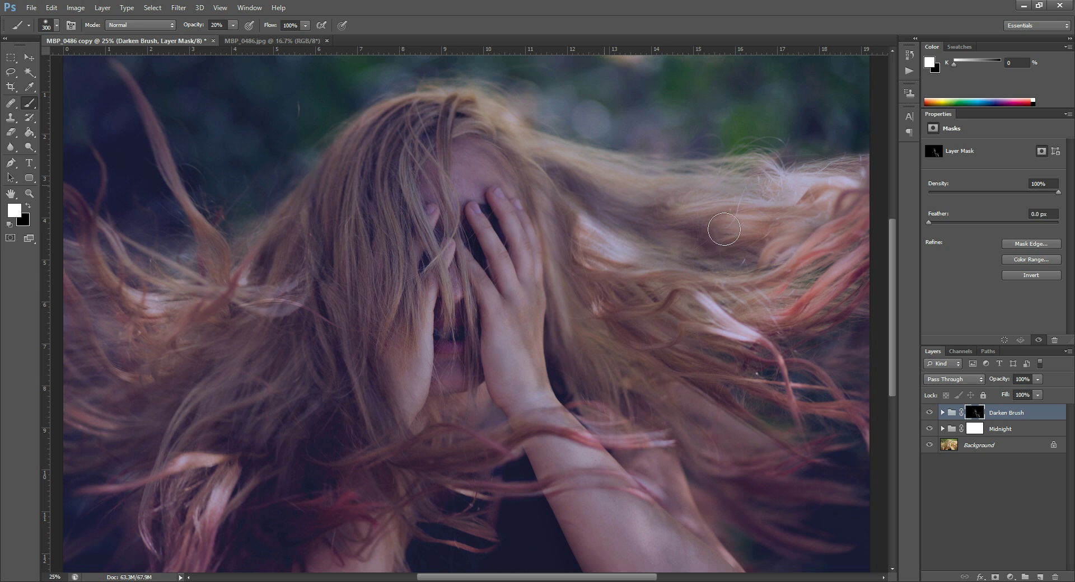
pyautogui.scroll(-5, 576, 269)
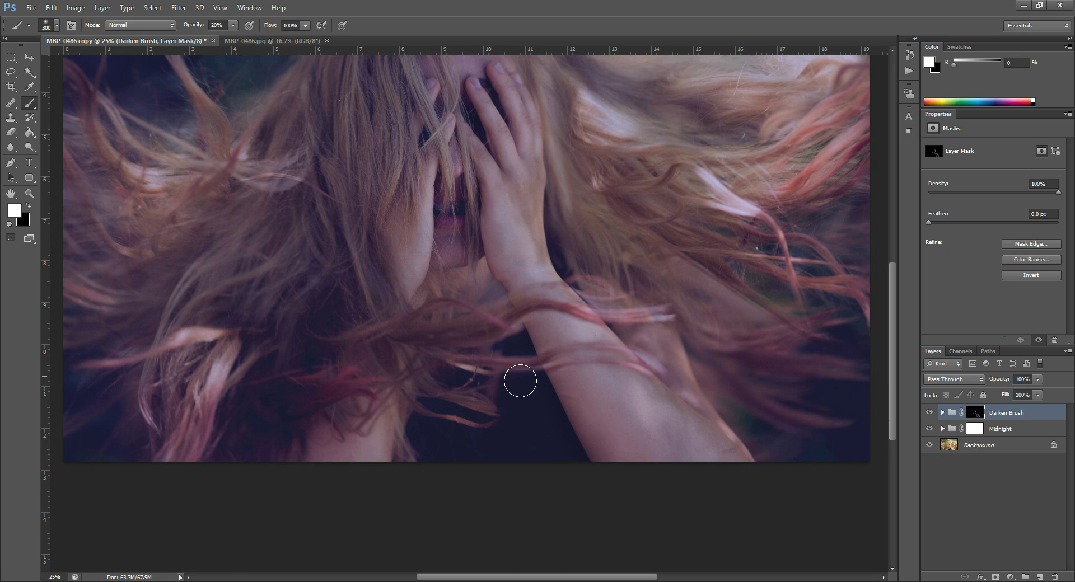
pyautogui.scroll(2, 442, 227)
pyautogui.scroll(2, 288, 287)
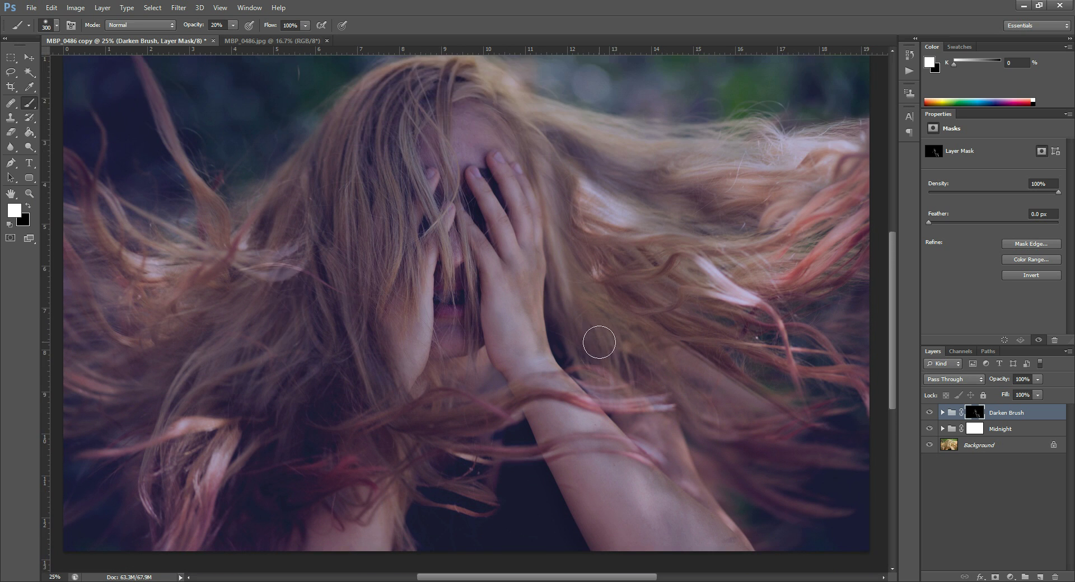
pyautogui.press(']')
pyautogui.press(']')
pyautogui.moveTo(287, 286)
pyautogui.mouseDown()
pyautogui.moveTo(208, 412)
pyautogui.moveTo(292, 372)
pyautogui.moveTo(304, 421)
pyautogui.moveTo(315, 336)
pyautogui.moveTo(536, 203)
pyautogui.moveTo(553, 162)
pyautogui.moveTo(607, 183)
pyautogui.moveTo(615, 170)
pyautogui.moveTo(775, 224)
pyautogui.moveTo(734, 371)
pyautogui.moveTo(708, 365)
pyautogui.moveTo(607, 310)
pyautogui.moveTo(700, 359)
pyautogui.moveTo(705, 322)
pyautogui.moveTo(798, 319)
pyautogui.moveTo(817, 259)
pyautogui.mouseUp()
pyautogui.moveTo(140, 323)
pyautogui.mouseDown()
pyautogui.moveTo(134, 340)
pyautogui.moveTo(155, 339)
pyautogui.moveTo(101, 391)
pyautogui.mouseUp()
pyautogui.moveTo(334, 426); pyautogui.dragTo(463, 312)
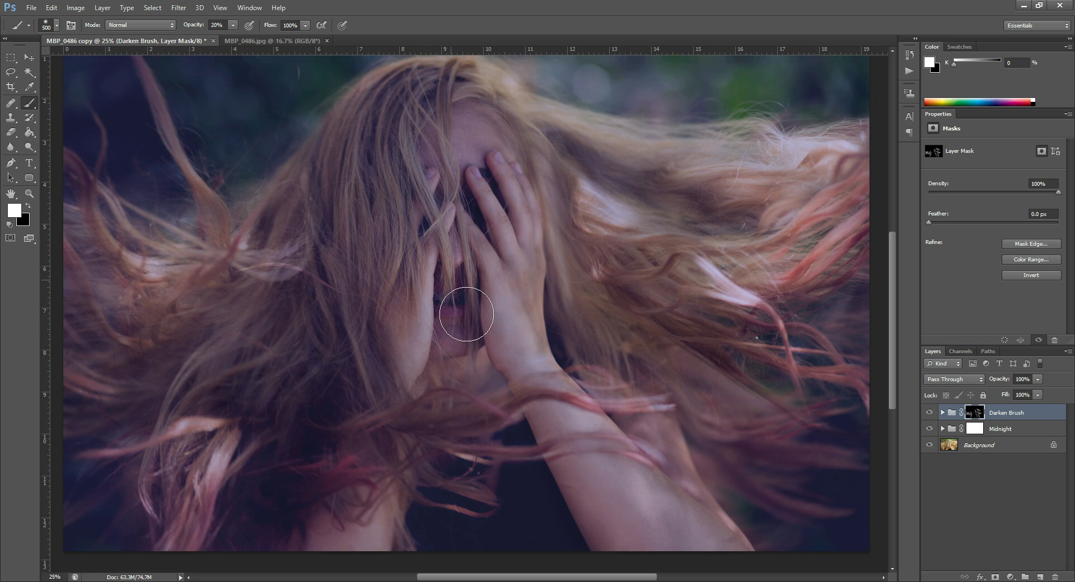
pyautogui.scroll(2, 463, 308)
pyautogui.press('[')
pyautogui.press('[')
pyautogui.press('[')
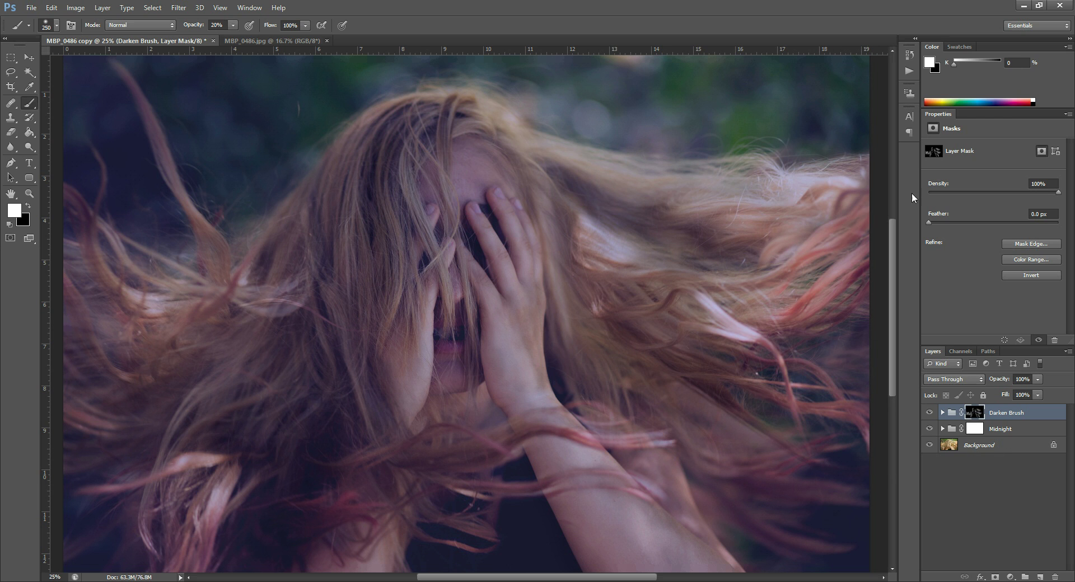
# Run the Brighten Brush action from the Image Adjustments and continue past its message
pyautogui.click(909, 71)
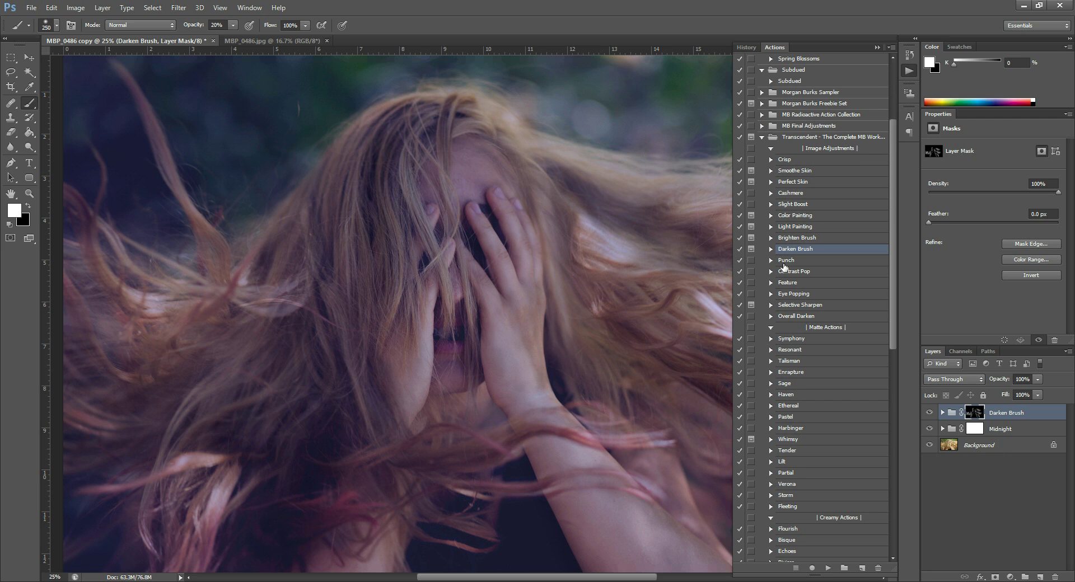
pyautogui.click(797, 237)
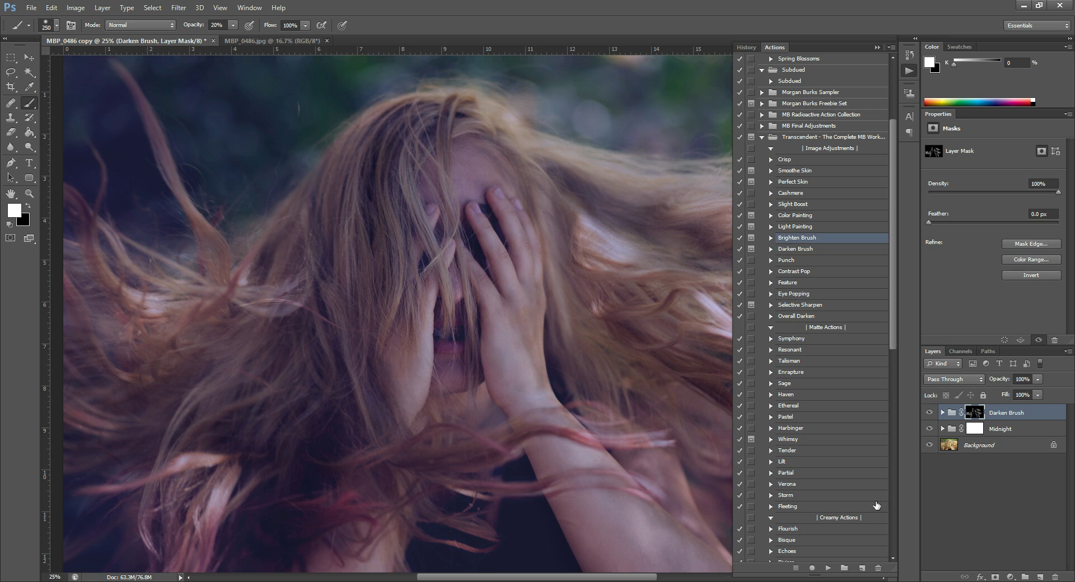
pyautogui.click(828, 568)
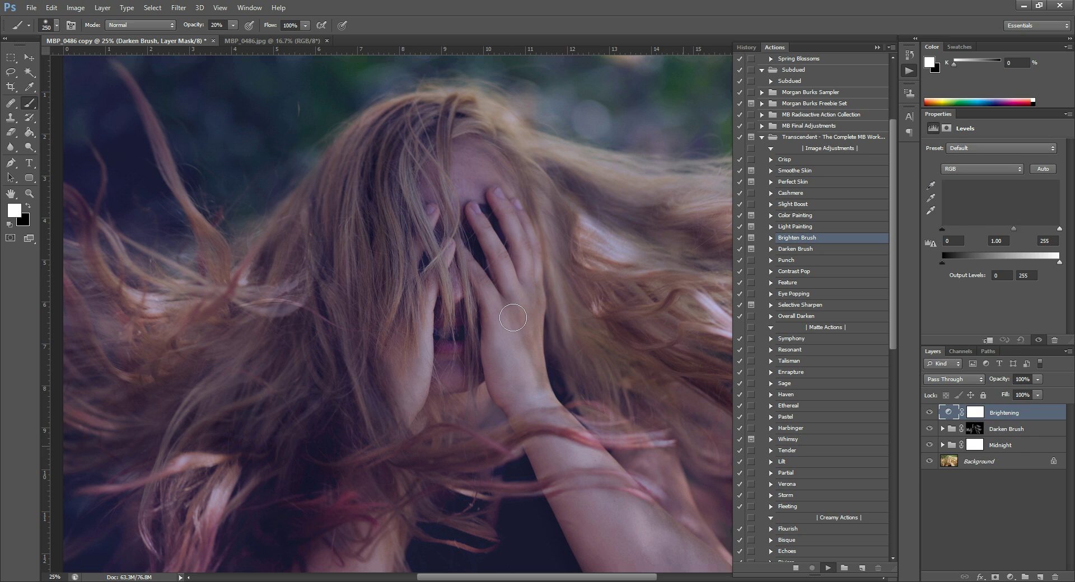
pyautogui.click(520, 229)
# Paint brightening on the Brighten Brush mask over both hands and the forearm, enlarging the brush to 300 px
pyautogui.press('[')
pyautogui.press('[')
pyautogui.press('[')
pyautogui.press('[')
pyautogui.press('[')
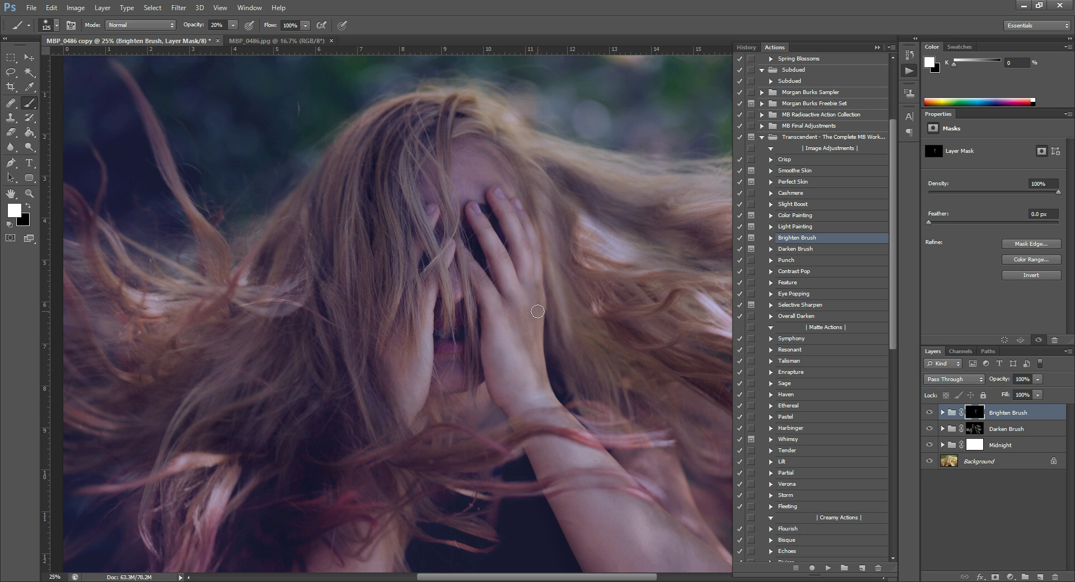
pyautogui.press(']')
pyautogui.press(']')
pyautogui.press(']')
pyautogui.press(']')
pyautogui.press(']')
pyautogui.moveTo(523, 382)
pyautogui.mouseDown()
pyautogui.moveTo(515, 362)
pyautogui.moveTo(590, 458)
pyautogui.mouseUp()
pyautogui.moveTo(420, 294)
pyautogui.mouseDown()
pyautogui.moveTo(419, 380)
pyautogui.moveTo(433, 252)
pyautogui.mouseUp()
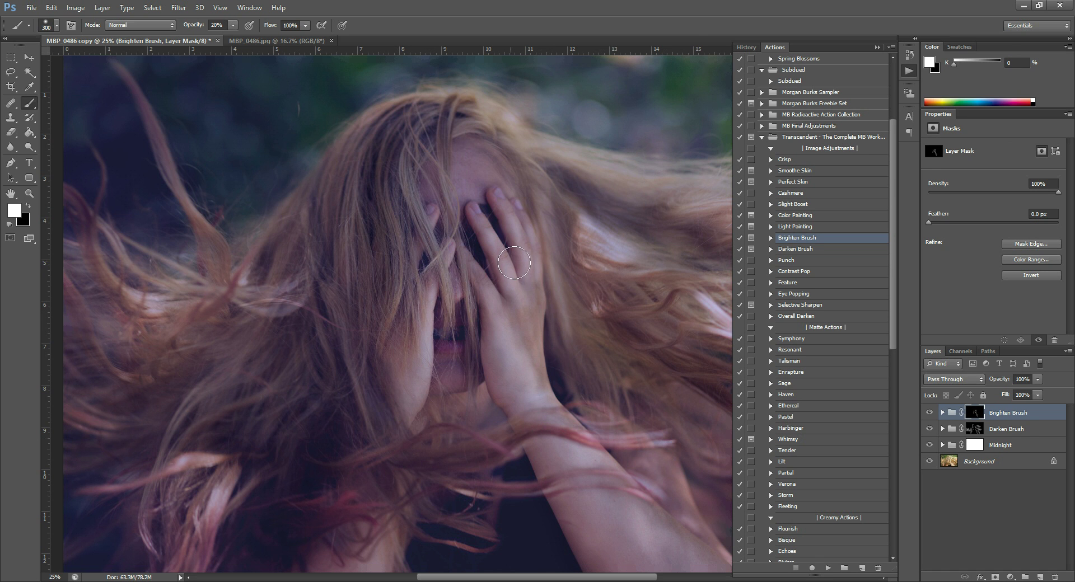
# Paint brightening on the Brighten Brush mask over the flowing hair on both sides of the head with a larger brush
pyautogui.click(878, 48)
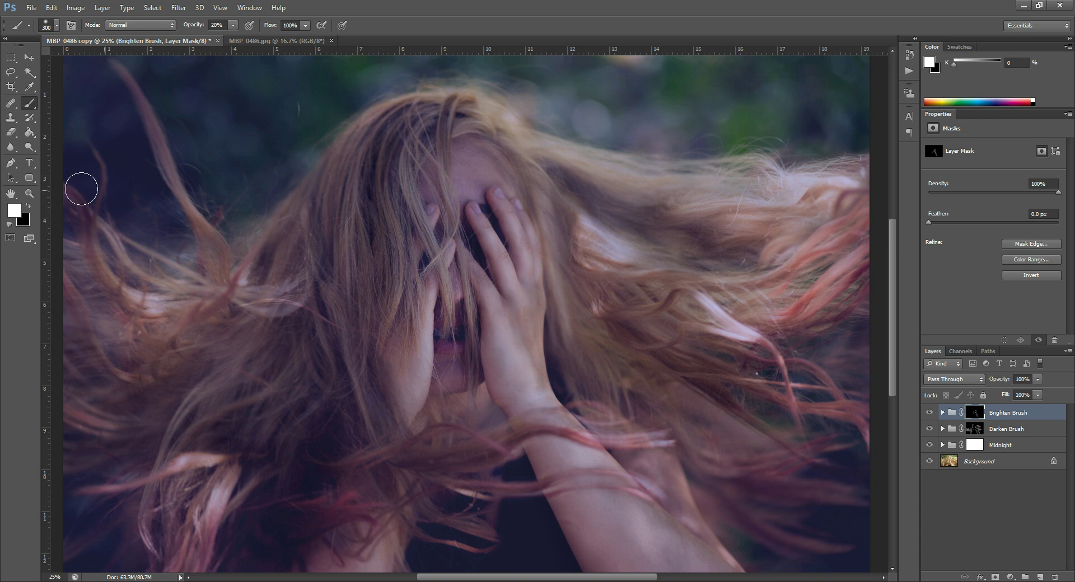
pyautogui.click(29, 193)
pyautogui.keyDown('alt'); pyautogui.click(576, 230); pyautogui.keyUp('alt')
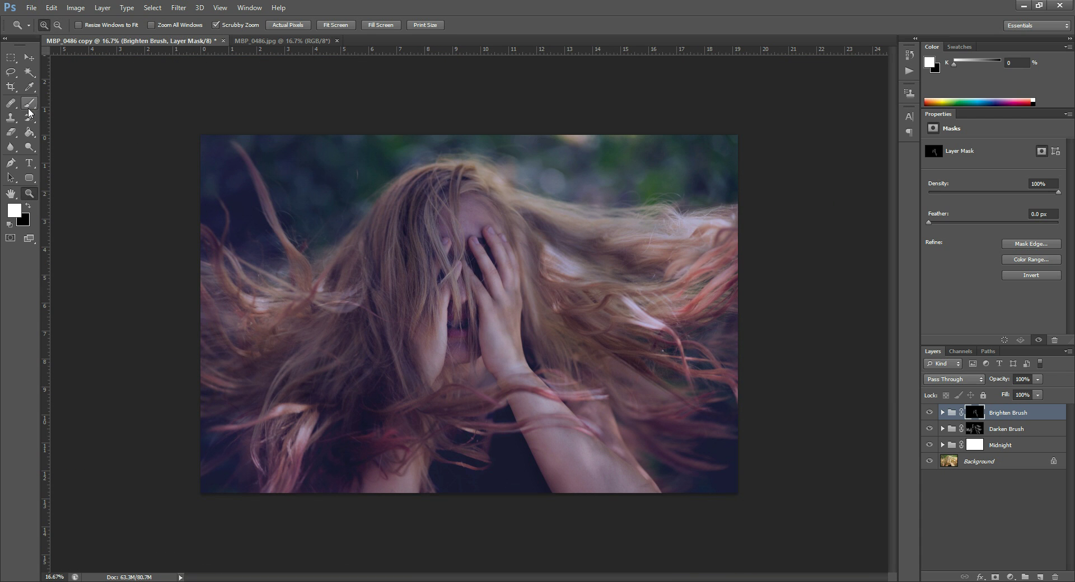
pyautogui.click(29, 106)
pyautogui.press(']')
pyautogui.press(']')
pyautogui.press(']')
pyautogui.moveTo(555, 224)
pyautogui.mouseDown()
pyautogui.moveTo(743, 250)
pyautogui.moveTo(591, 217)
pyautogui.moveTo(753, 239)
pyautogui.mouseUp()
pyautogui.moveTo(710, 266)
pyautogui.mouseDown()
pyautogui.moveTo(539, 262)
pyautogui.moveTo(597, 224)
pyautogui.mouseUp()
pyautogui.moveTo(280, 298)
pyautogui.mouseDown()
pyautogui.moveTo(327, 278)
pyautogui.moveTo(162, 261)
pyautogui.moveTo(299, 312)
pyautogui.moveTo(196, 252)
pyautogui.moveTo(237, 282)
pyautogui.moveTo(296, 262)
pyautogui.moveTo(293, 293)
pyautogui.moveTo(314, 281)
pyautogui.mouseUp()
# Brighten the lower hair strands near the image's left edge on the Brighten Brush mask with a 175 px brush
pyautogui.press('[')
pyautogui.press('[')
pyautogui.press('[')
pyautogui.press('[')
pyautogui.press('[')
pyautogui.press('[')
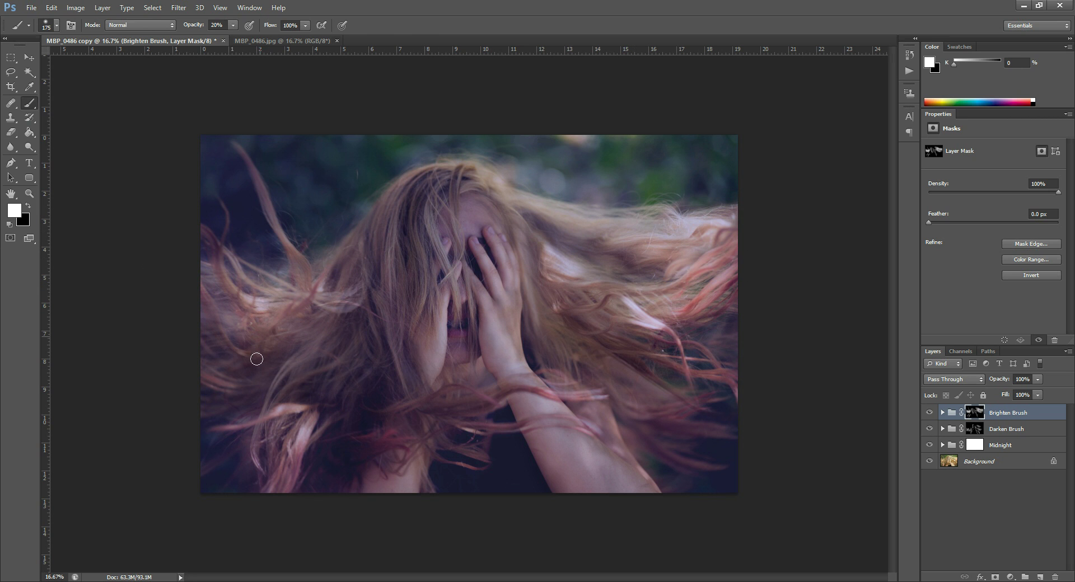
pyautogui.moveTo(219, 329); pyautogui.dragTo(240, 365)
# Run the Color Painting action from the Image Adjustments and continue past its message
pyautogui.click(910, 73)
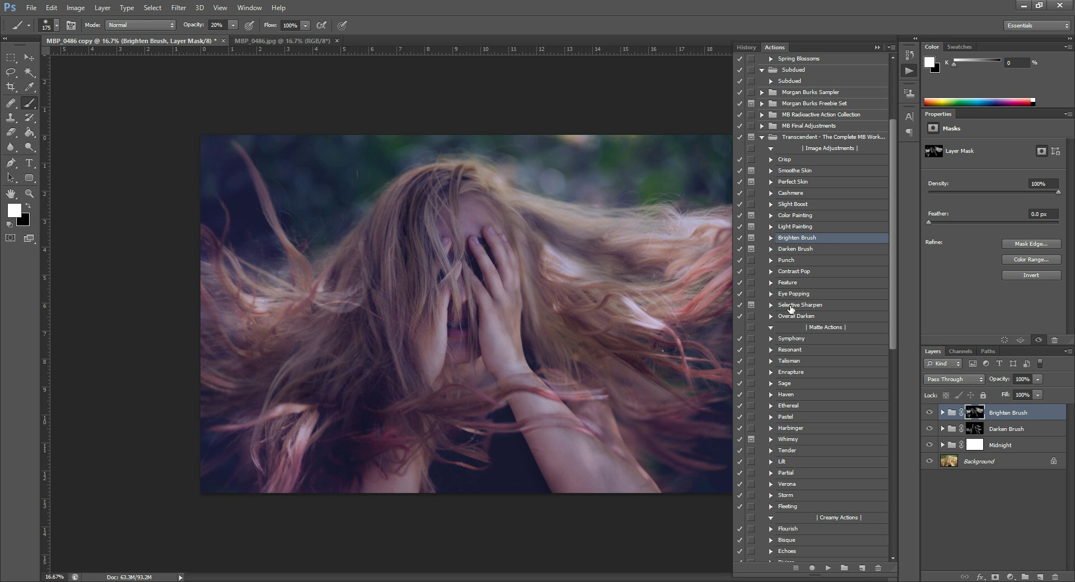
pyautogui.click(799, 216)
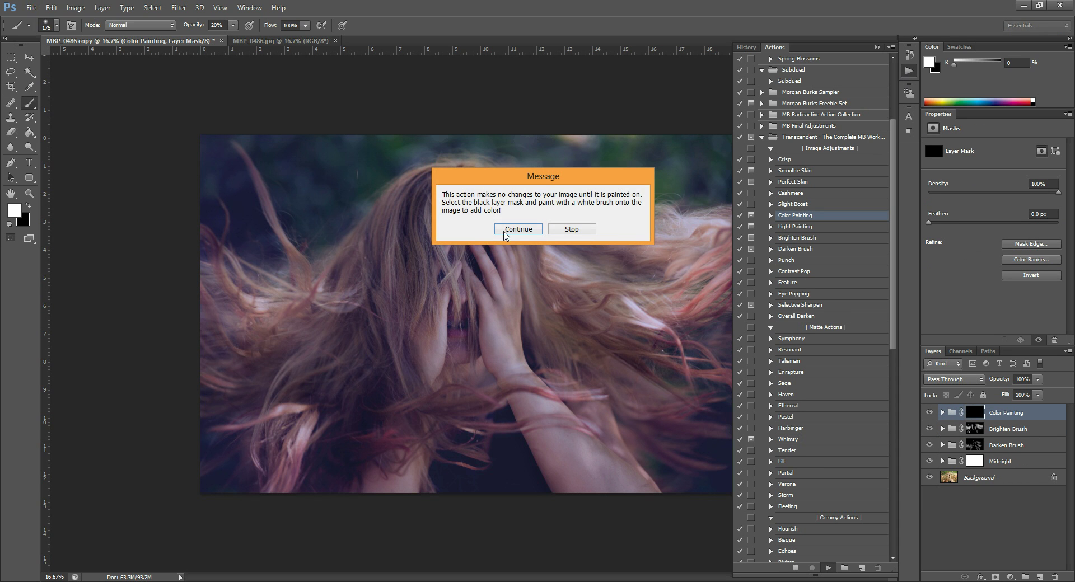
pyautogui.click(518, 229)
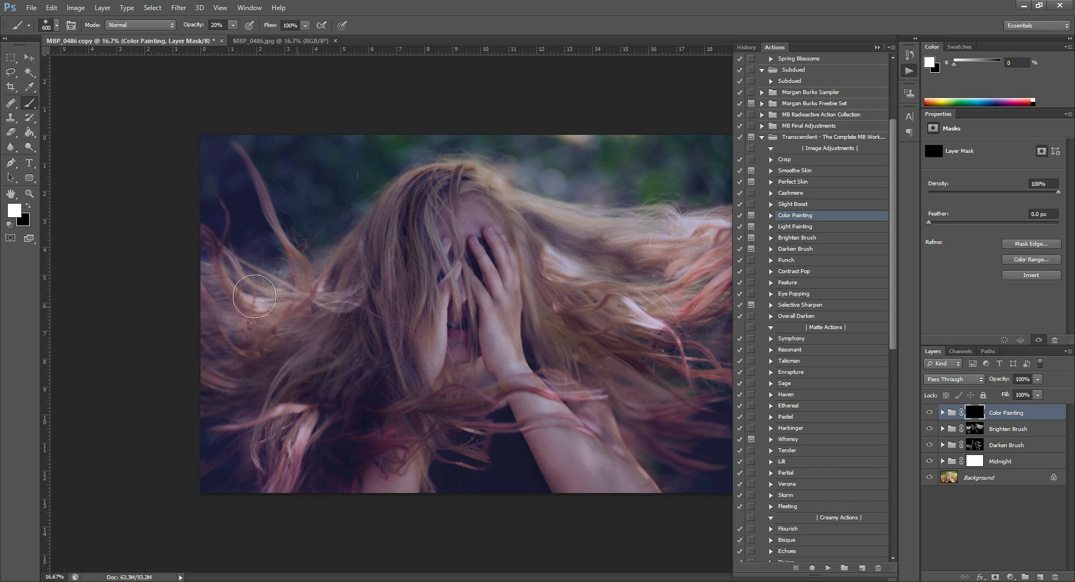
# Paint color on the Color Painting mask over the flowing hair on both sides of the head with a 600 px brush
pyautogui.press(']')
pyautogui.press(']')
pyautogui.moveTo(292, 265)
pyautogui.mouseDown()
pyautogui.moveTo(263, 170)
pyautogui.moveTo(294, 337)
pyautogui.moveTo(231, 318)
pyautogui.moveTo(291, 320)
pyautogui.moveTo(202, 318)
pyautogui.moveTo(287, 393)
pyautogui.moveTo(247, 394)
pyautogui.moveTo(312, 384)
pyautogui.moveTo(284, 463)
pyautogui.moveTo(279, 415)
pyautogui.mouseUp()
pyautogui.moveTo(279, 364)
pyautogui.mouseDown()
pyautogui.moveTo(354, 431)
pyautogui.moveTo(429, 442)
pyautogui.moveTo(412, 429)
pyautogui.moveTo(476, 391)
pyautogui.moveTo(538, 377)
pyautogui.moveTo(593, 397)
pyautogui.mouseUp()
pyautogui.click(877, 48)
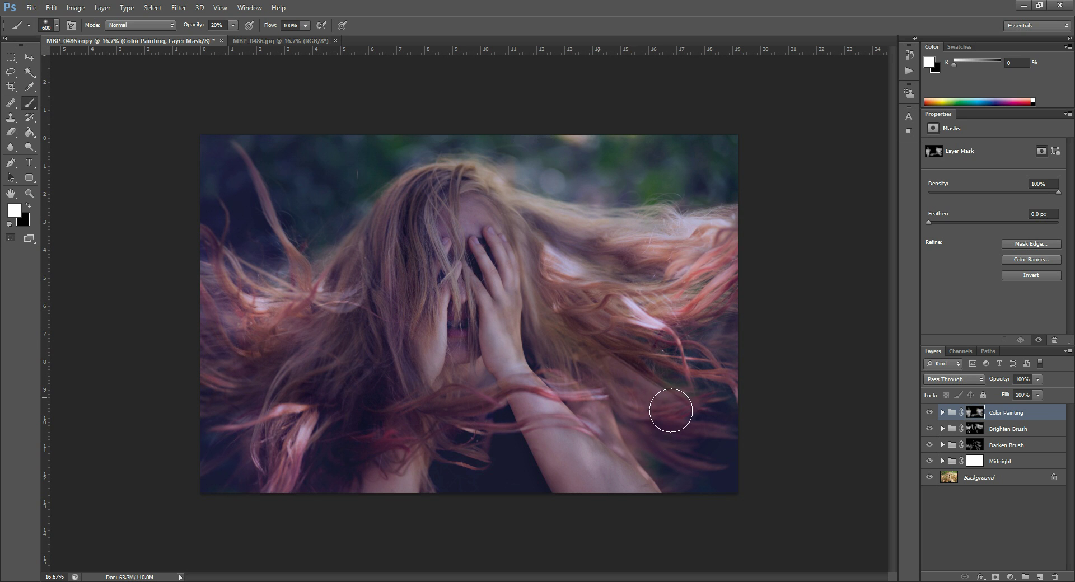
pyautogui.moveTo(601, 244)
pyautogui.mouseDown()
pyautogui.moveTo(425, 221)
pyautogui.moveTo(226, 239)
pyautogui.moveTo(231, 352)
pyautogui.moveTo(182, 323)
pyautogui.moveTo(306, 404)
pyautogui.moveTo(380, 229)
pyautogui.moveTo(400, 366)
pyautogui.moveTo(384, 197)
pyautogui.moveTo(415, 319)
pyautogui.moveTo(419, 210)
pyautogui.moveTo(563, 485)
pyautogui.moveTo(665, 372)
pyautogui.moveTo(717, 385)
pyautogui.mouseUp()
# Run the Surge action from the Toning Actions and continue past its message
pyautogui.click(912, 72)
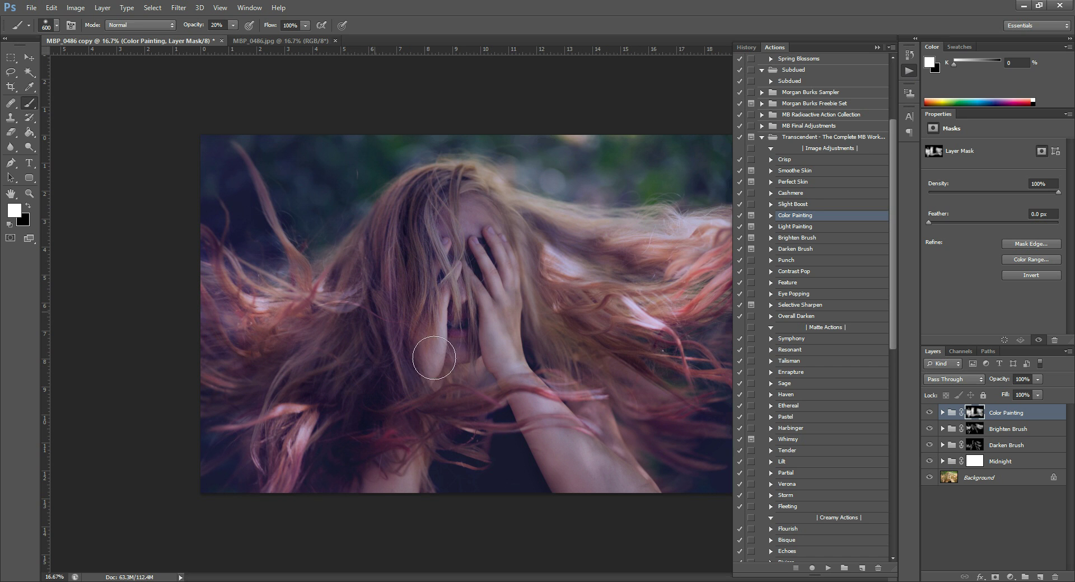
pyautogui.scroll(-10, 815, 486)
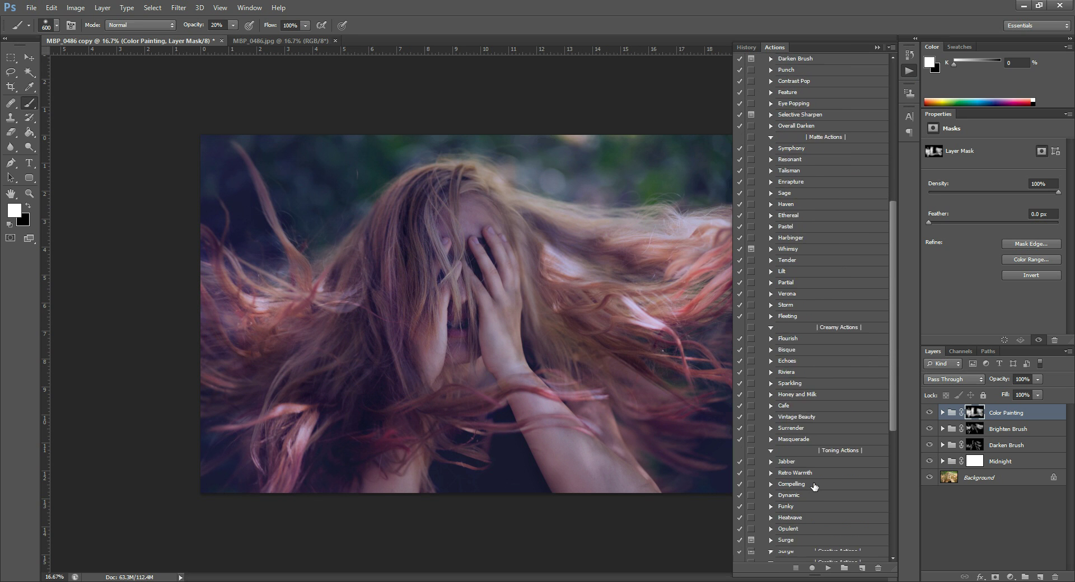
pyautogui.scroll(-2, 815, 485)
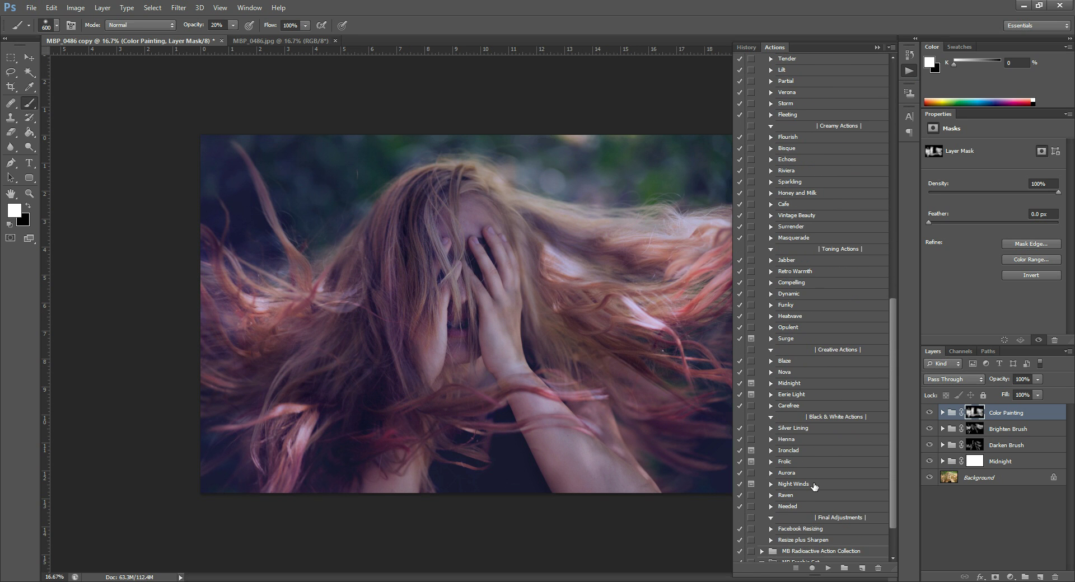
pyautogui.scroll(1, 814, 486)
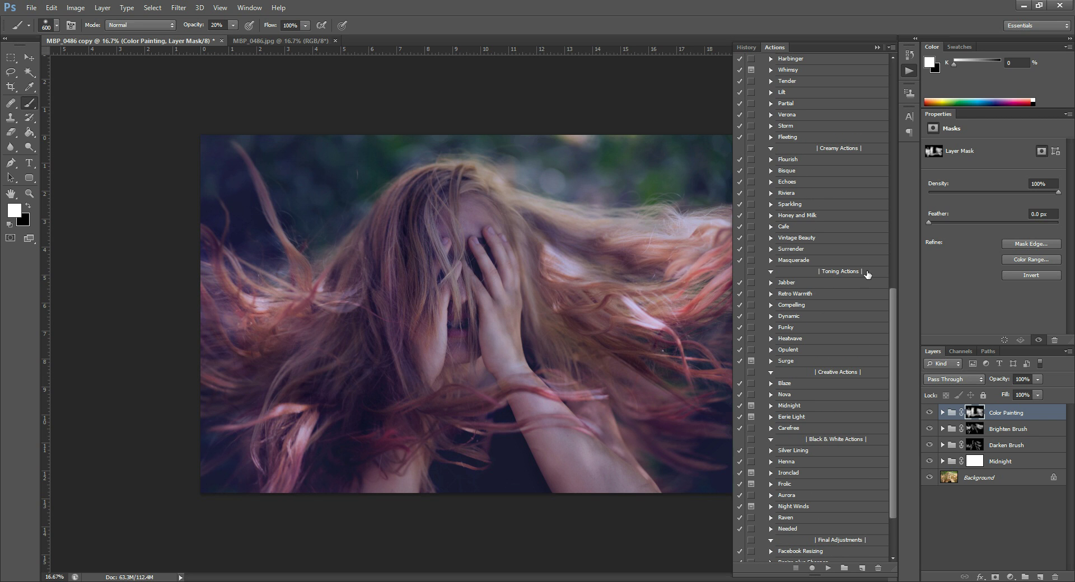
pyautogui.click(801, 362)
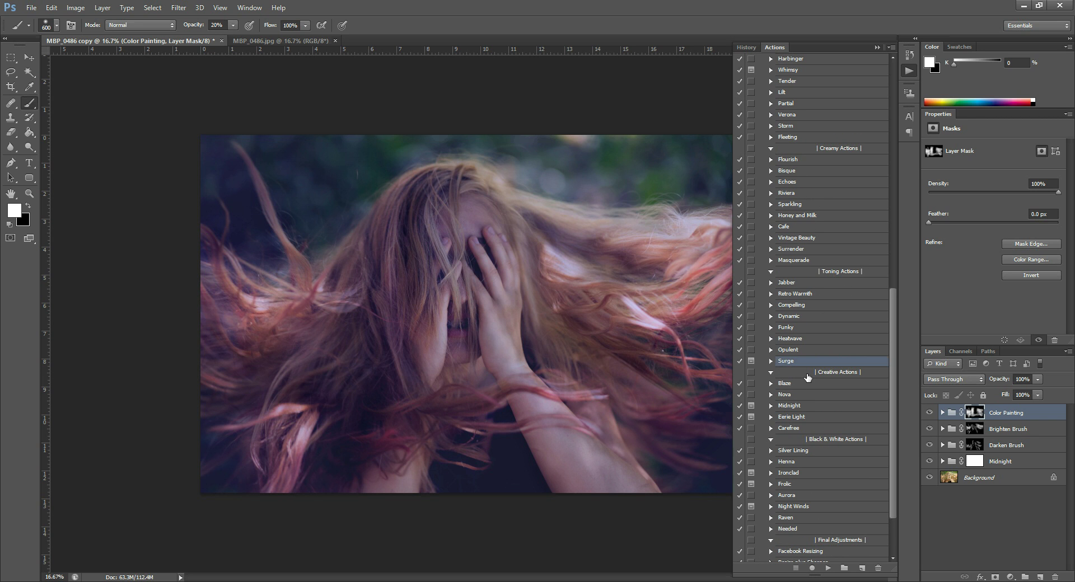
pyautogui.click(828, 569)
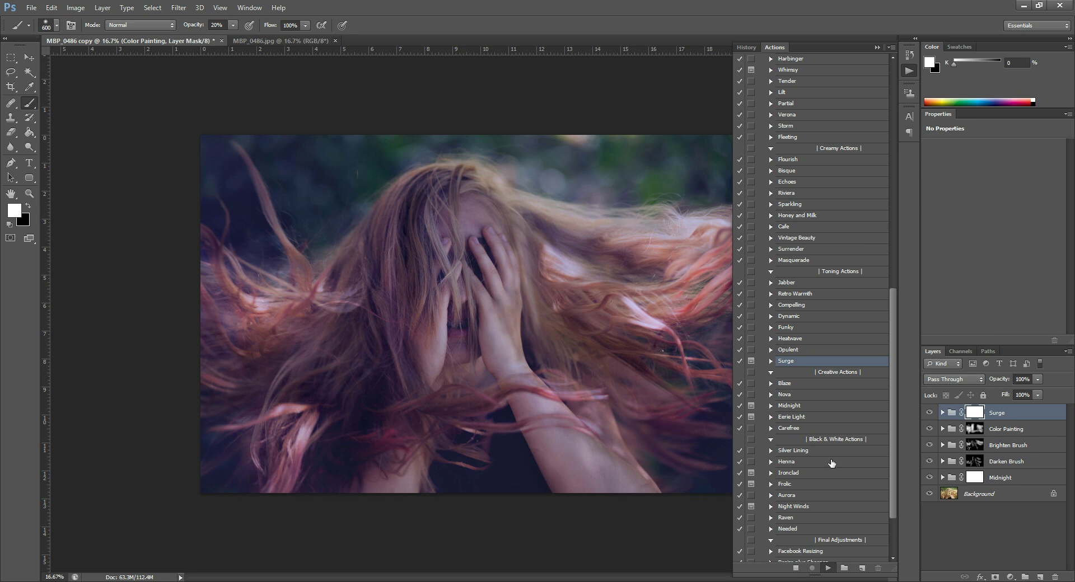
pyautogui.click(514, 229)
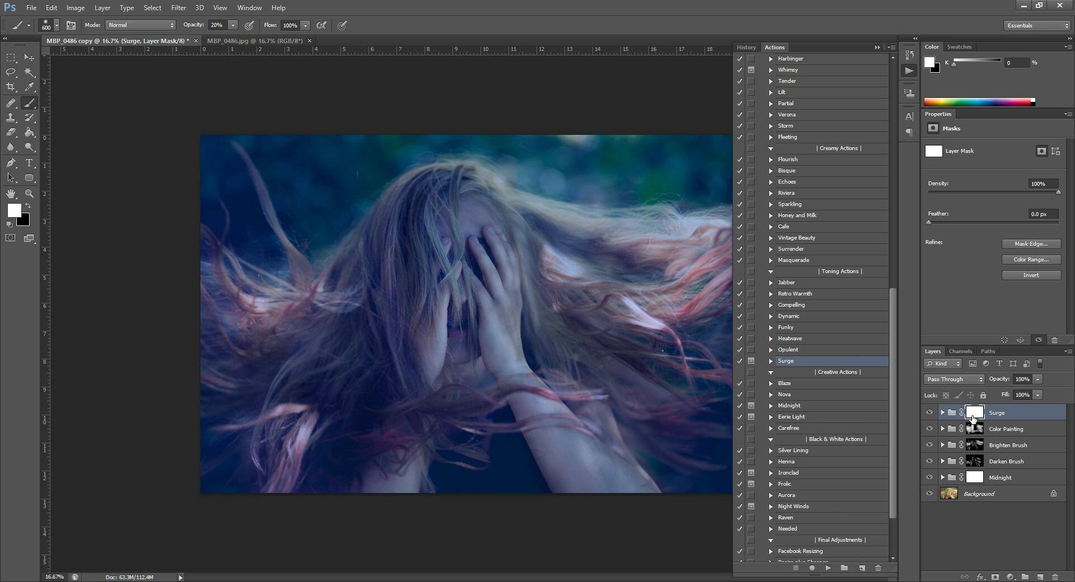
# Invert the Surge layer mask and paint the blue toning over the forearms and hands with an 800 px brush
pyautogui.hotkey('ctrl', 'i')
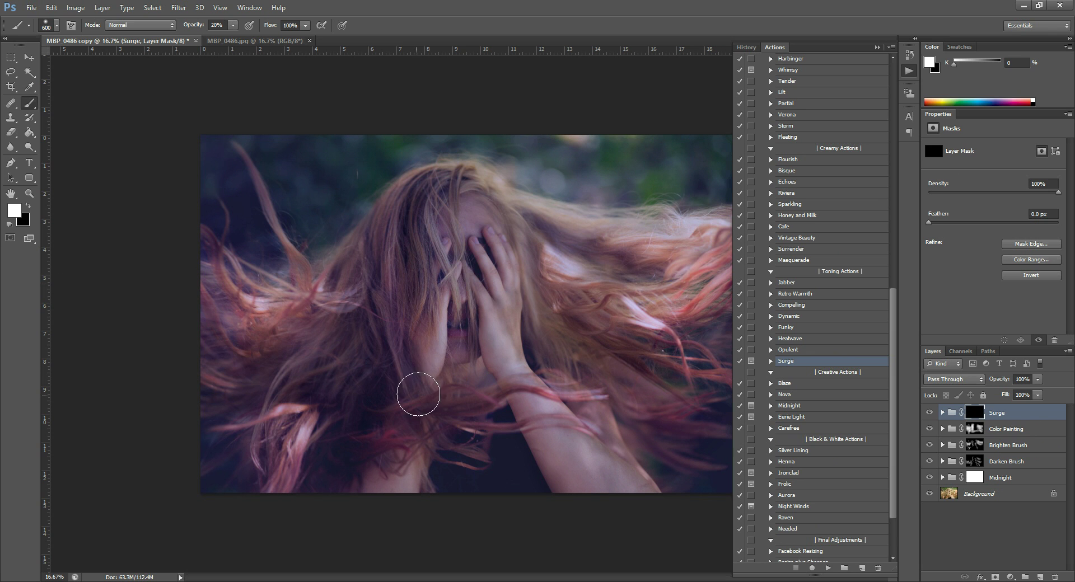
pyautogui.press(']')
pyautogui.press(']')
pyautogui.moveTo(629, 503)
pyautogui.mouseDown()
pyautogui.moveTo(427, 311)
pyautogui.moveTo(410, 480)
pyautogui.moveTo(365, 504)
pyautogui.moveTo(374, 459)
pyautogui.mouseUp()
pyautogui.click(877, 48)
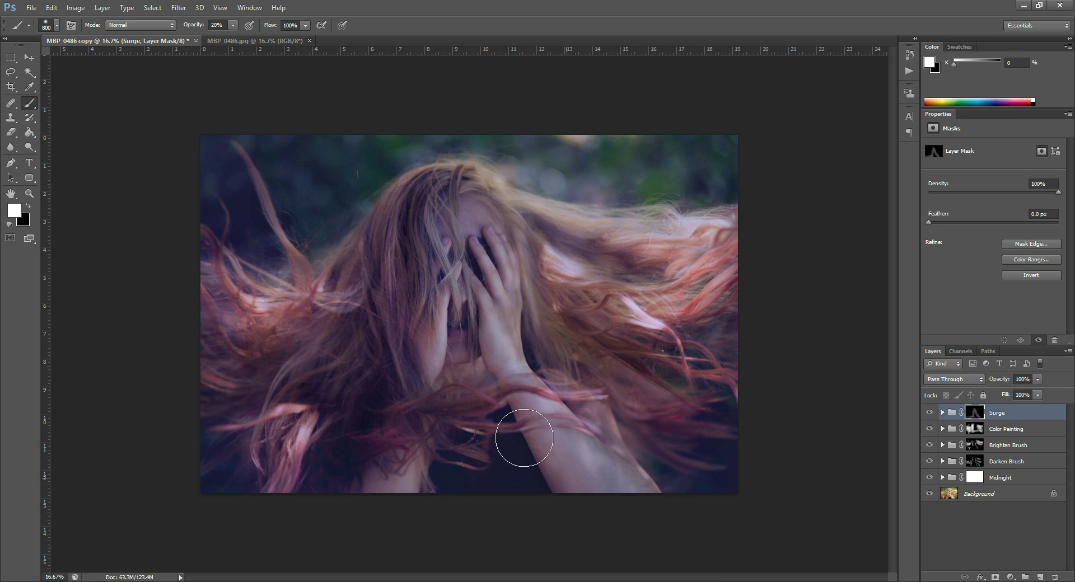
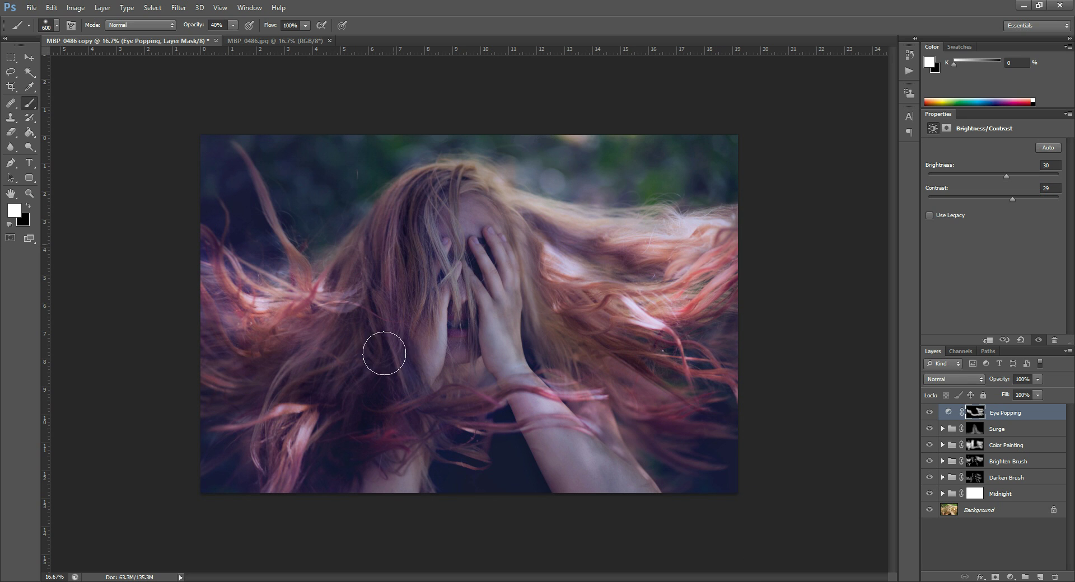
# Paint the Eye Popping mask over the hair at 40% opacity, then over the face, hands, forearms and remaining hair at 30%
pyautogui.moveTo(402, 289)
pyautogui.mouseDown()
pyautogui.moveTo(408, 246)
pyautogui.moveTo(441, 281)
pyautogui.moveTo(432, 216)
pyautogui.moveTo(434, 244)
pyautogui.mouseUp()
pyautogui.moveTo(282, 472)
pyautogui.mouseDown()
pyautogui.moveTo(290, 424)
pyautogui.moveTo(261, 446)
pyautogui.mouseUp()
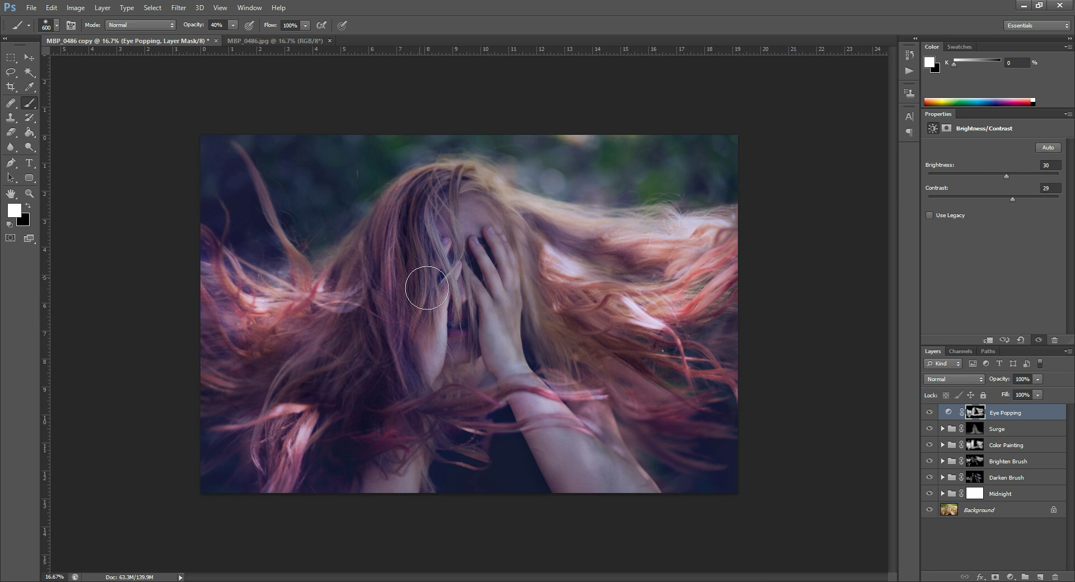
pyautogui.press('3')
pyautogui.moveTo(504, 334); pyautogui.dragTo(488, 261)
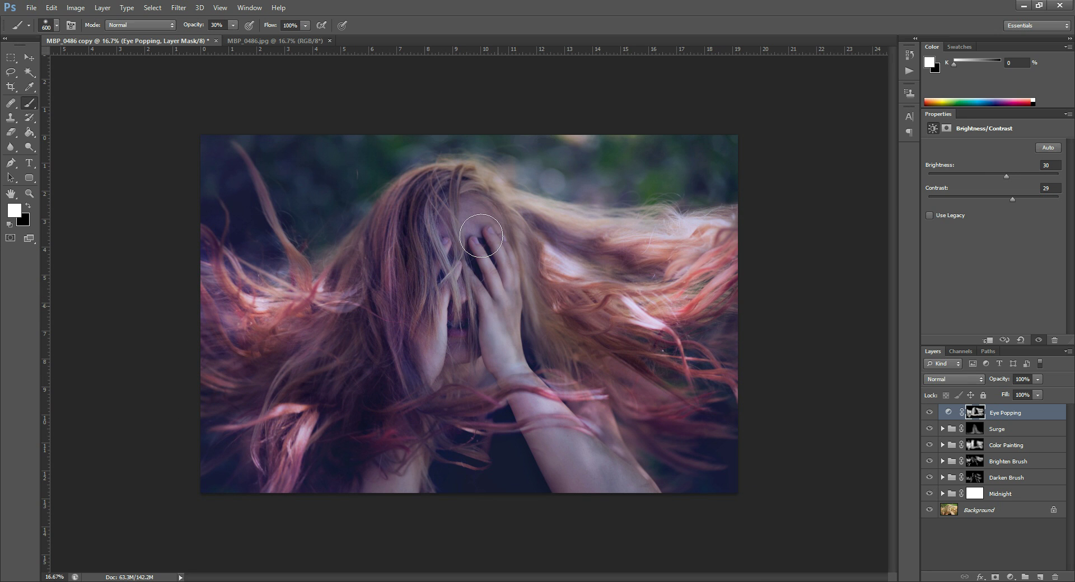
pyautogui.moveTo(458, 216)
pyautogui.mouseDown()
pyautogui.moveTo(478, 337)
pyautogui.moveTo(476, 231)
pyautogui.mouseUp()
pyautogui.moveTo(401, 450); pyautogui.dragTo(388, 504)
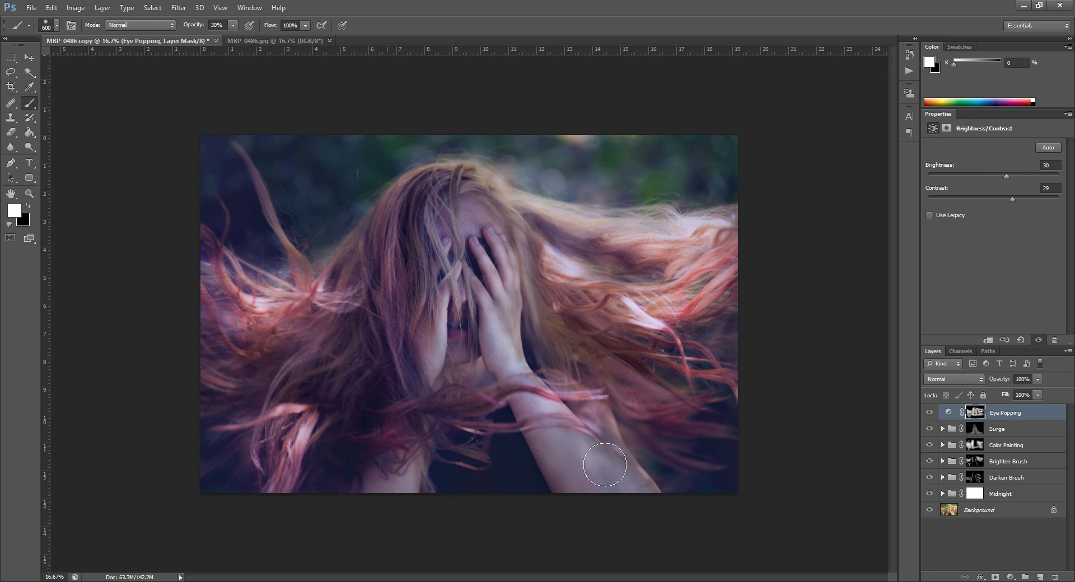
pyautogui.moveTo(609, 487); pyautogui.dragTo(596, 477)
pyautogui.moveTo(480, 246)
pyautogui.mouseDown()
pyautogui.moveTo(471, 267)
pyautogui.moveTo(459, 197)
pyautogui.moveTo(432, 225)
pyautogui.moveTo(446, 185)
pyautogui.moveTo(496, 224)
pyautogui.moveTo(512, 270)
pyautogui.moveTo(406, 284)
pyautogui.moveTo(411, 343)
pyautogui.moveTo(416, 229)
pyautogui.moveTo(387, 394)
pyautogui.moveTo(346, 353)
pyautogui.moveTo(232, 297)
pyautogui.mouseUp()
pyautogui.moveTo(575, 326)
pyautogui.mouseDown()
pyautogui.moveTo(804, 207)
pyautogui.moveTo(576, 301)
pyautogui.moveTo(695, 399)
pyautogui.moveTo(841, 402)
pyautogui.mouseUp()
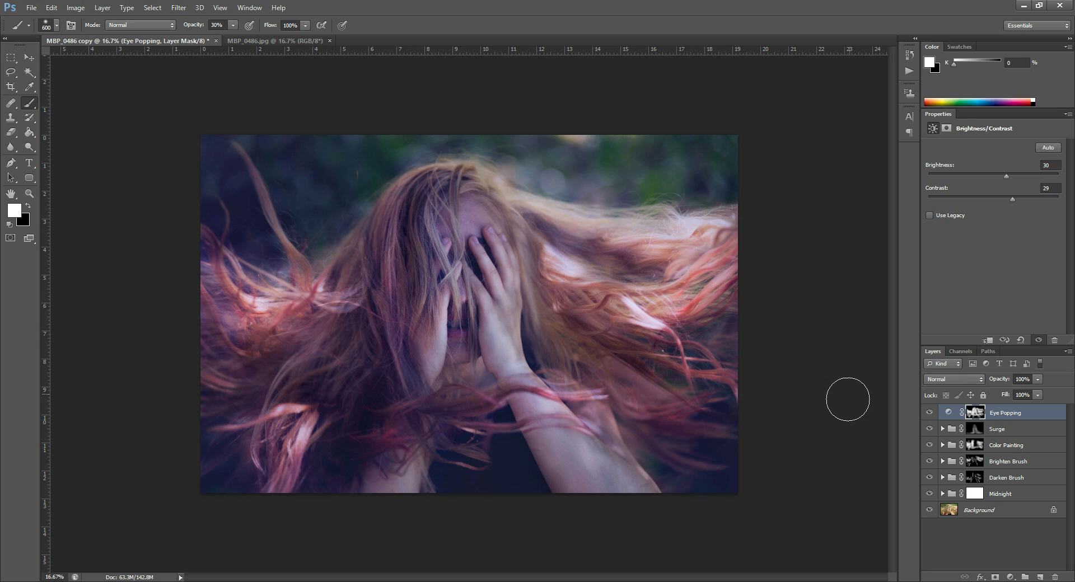
# Run the Contrast Pop action from the Image Adjustments and invert its layer mask to black
pyautogui.click(910, 71)
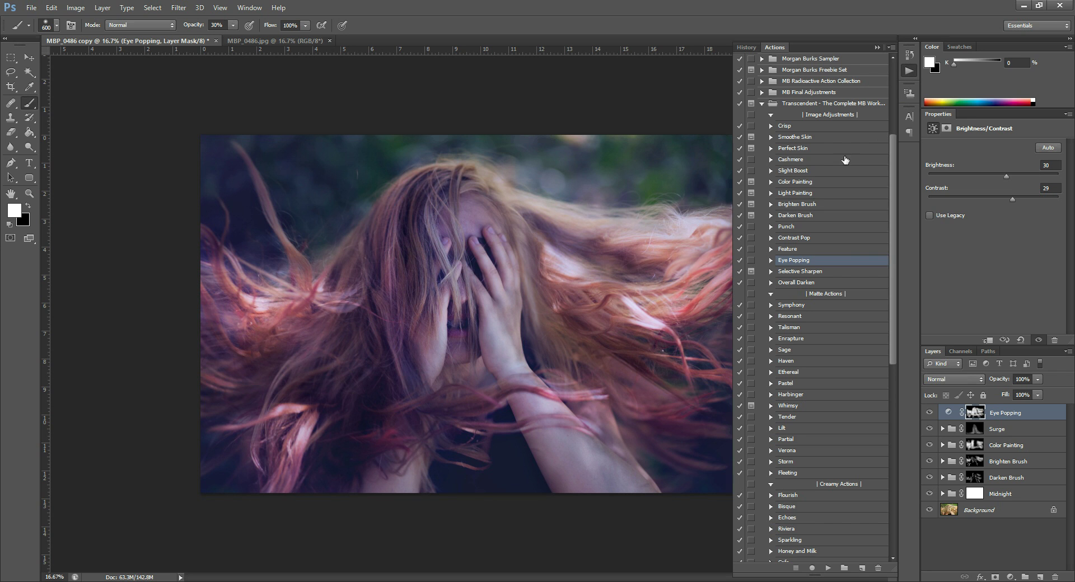
pyautogui.click(806, 239)
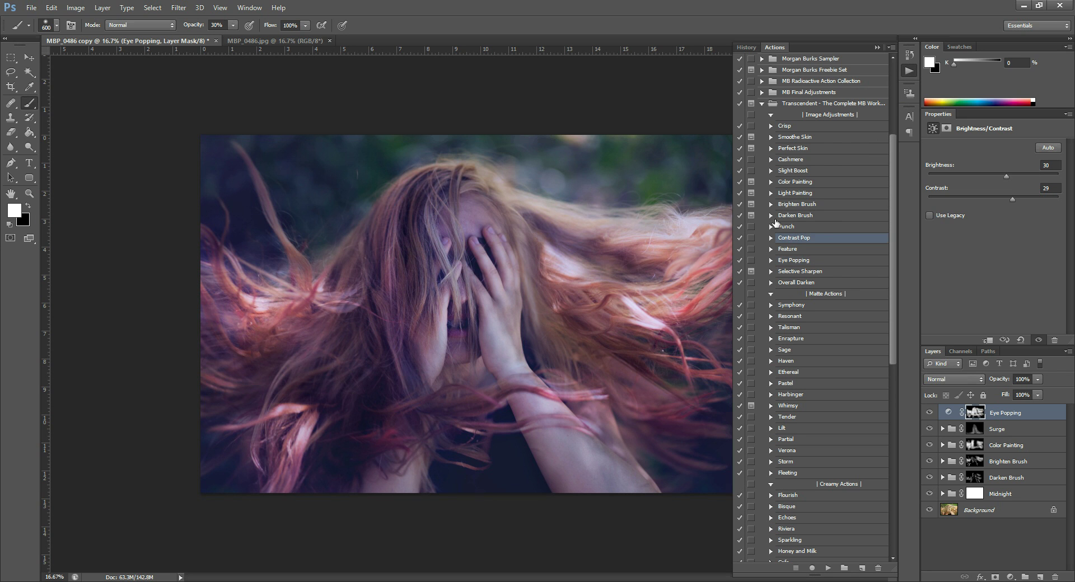
pyautogui.click(829, 569)
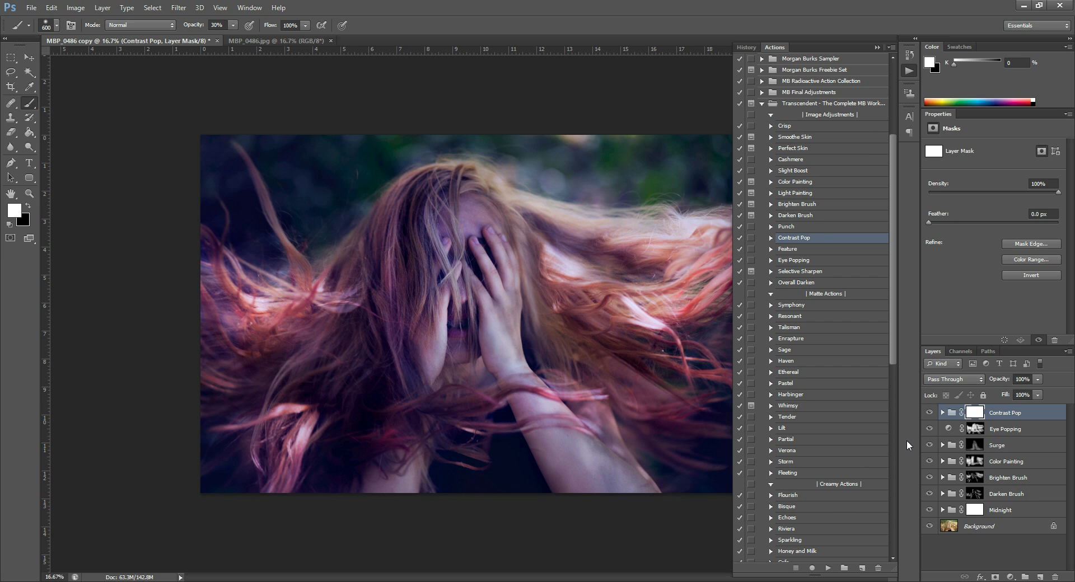
pyautogui.hotkey('ctrl', 'i')
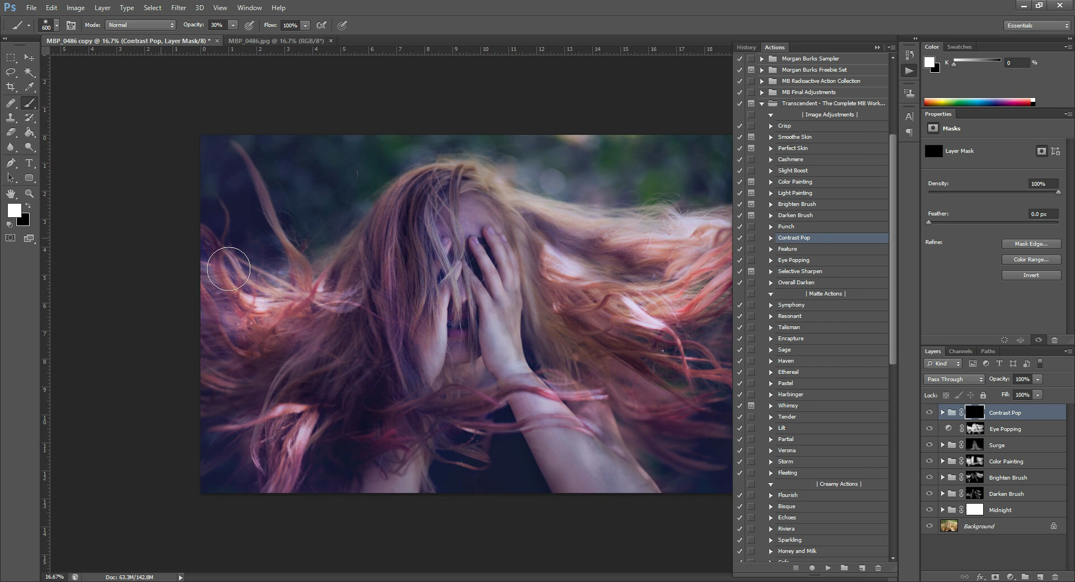
# Paint contrast on the Contrast Pop mask over the left hair at 90% brush opacity and over the crown and right hair at 30%
pyautogui.press('9')
pyautogui.moveTo(261, 362)
pyautogui.mouseDown()
pyautogui.moveTo(269, 336)
pyautogui.moveTo(403, 255)
pyautogui.moveTo(328, 384)
pyautogui.moveTo(269, 442)
pyautogui.moveTo(177, 314)
pyautogui.mouseUp()
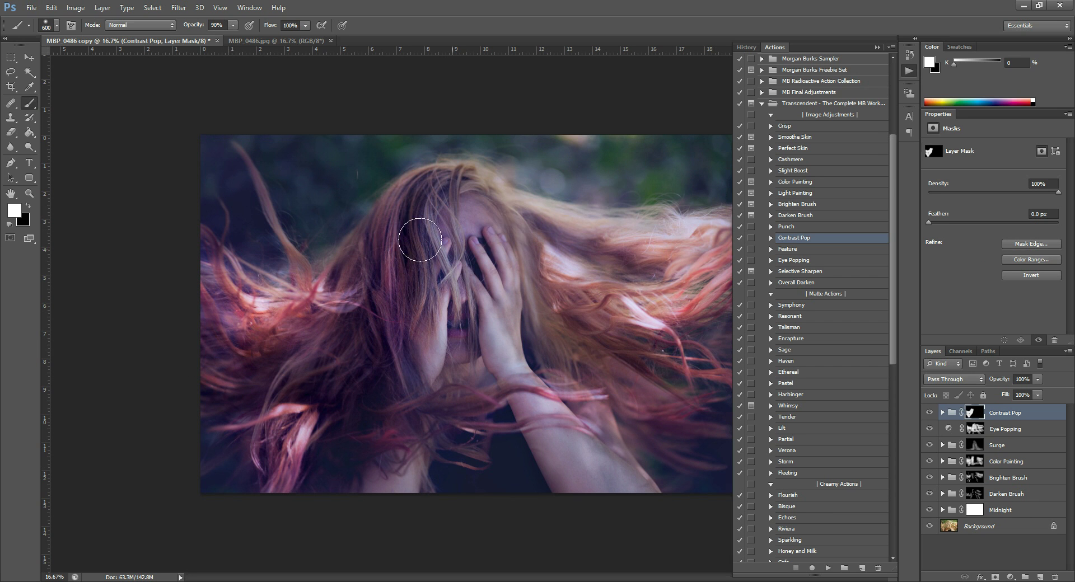
pyautogui.press('3')
pyautogui.moveTo(416, 230)
pyautogui.mouseDown()
pyautogui.moveTo(408, 382)
pyautogui.moveTo(425, 419)
pyautogui.moveTo(414, 271)
pyautogui.moveTo(418, 209)
pyautogui.moveTo(446, 184)
pyautogui.mouseUp()
pyautogui.click(876, 47)
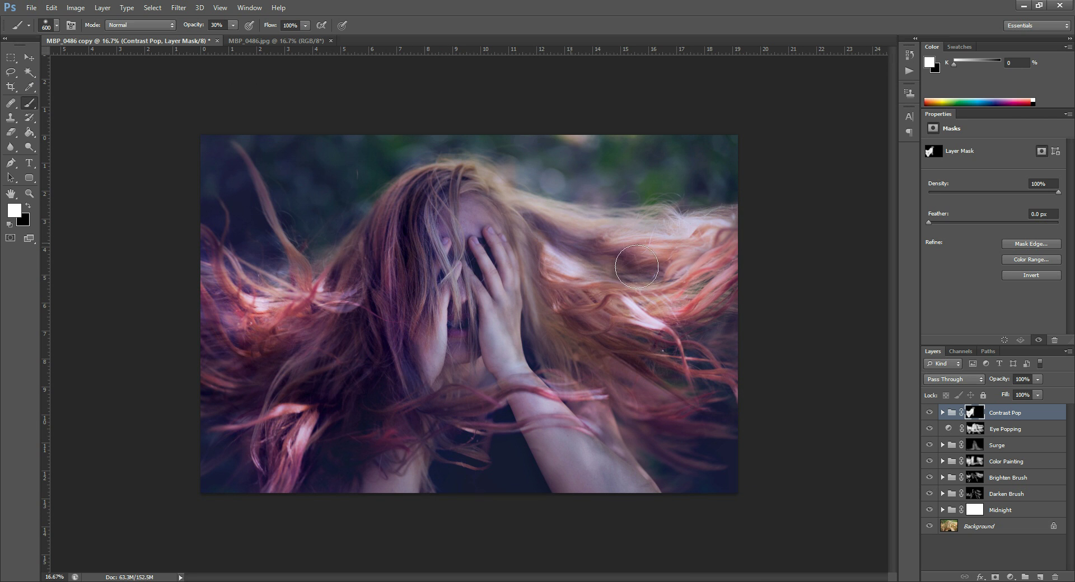
pyautogui.moveTo(615, 449)
pyautogui.mouseDown()
pyautogui.moveTo(693, 419)
pyautogui.moveTo(701, 363)
pyautogui.moveTo(569, 347)
pyautogui.moveTo(560, 361)
pyautogui.mouseUp()
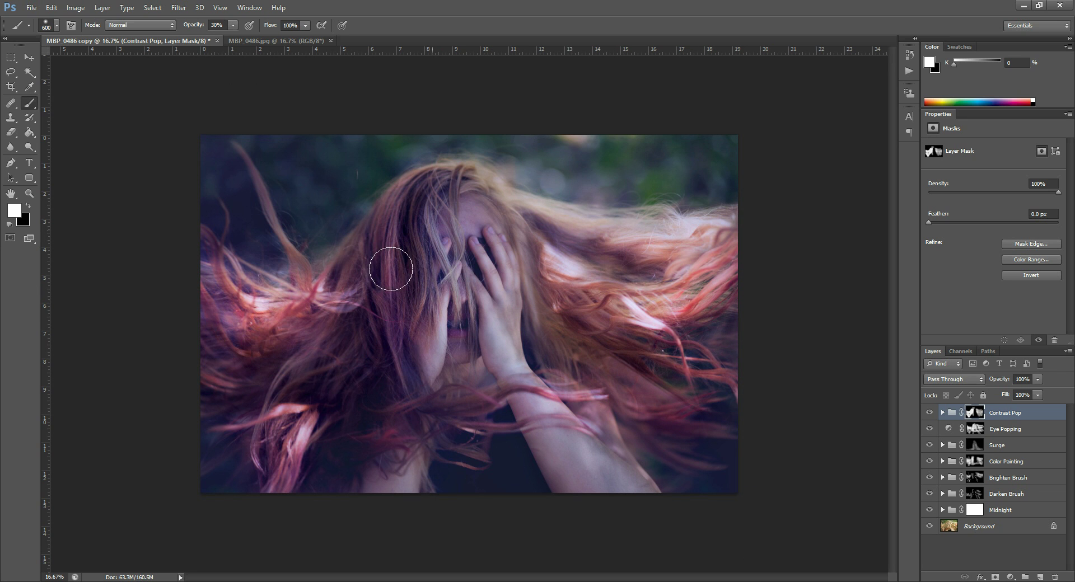
pyautogui.click(29, 206)
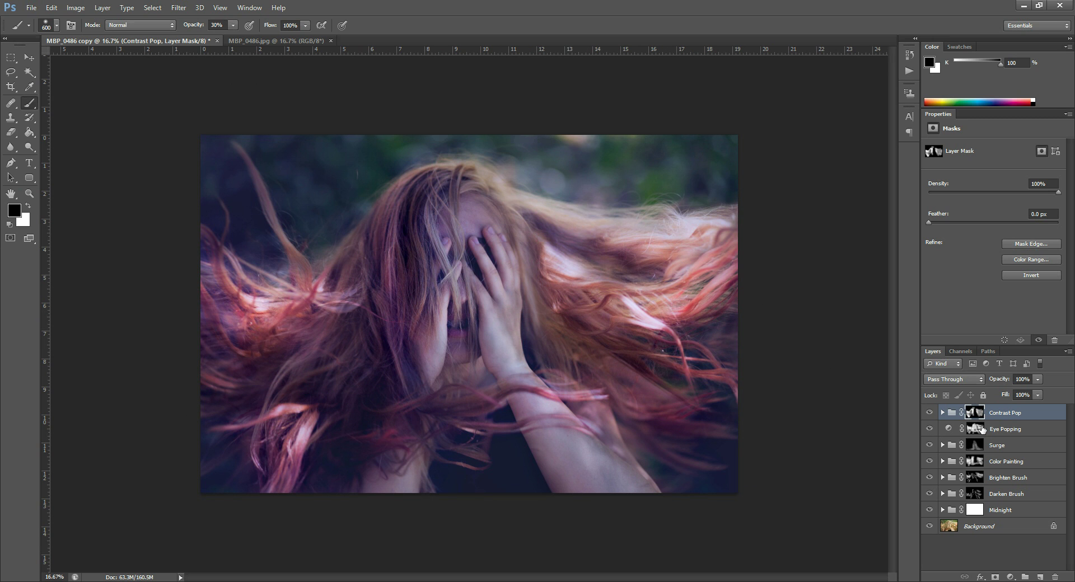
# Run the Overall Darken action from the Image Adjustments and invert its layer mask to black
pyautogui.click(909, 70)
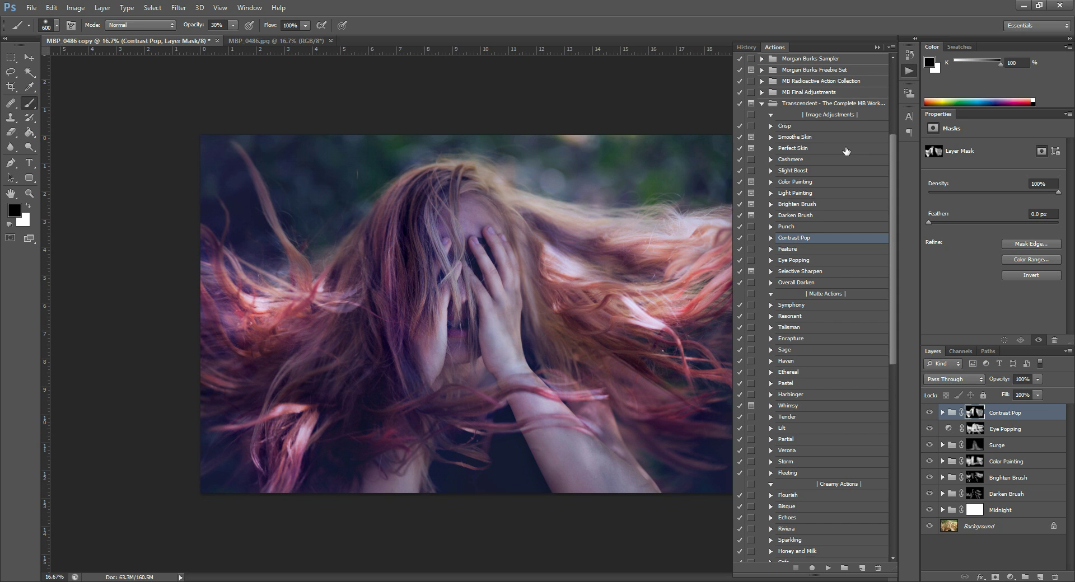
pyautogui.click(794, 283)
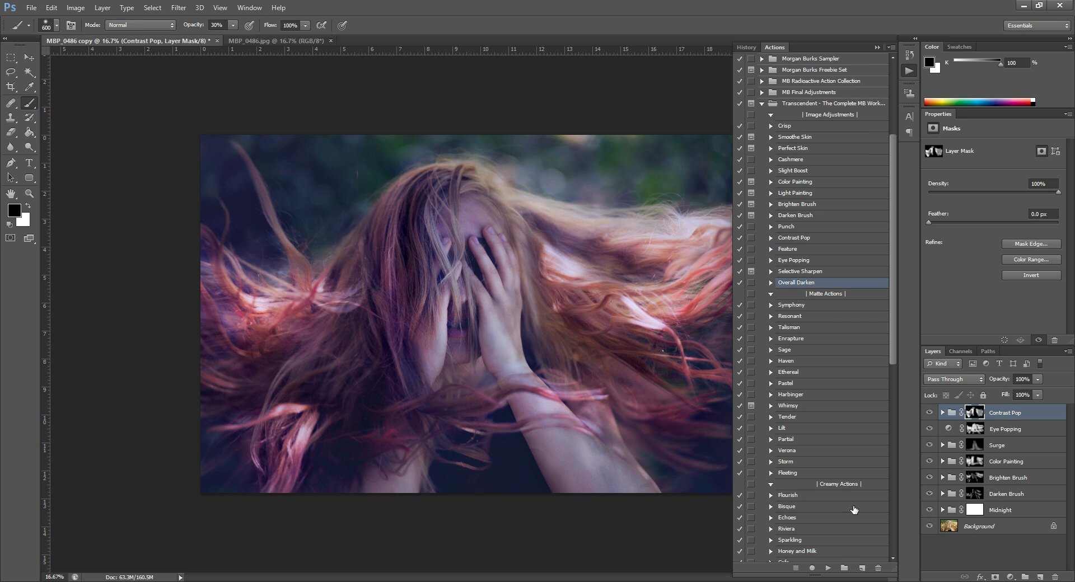
pyautogui.click(828, 568)
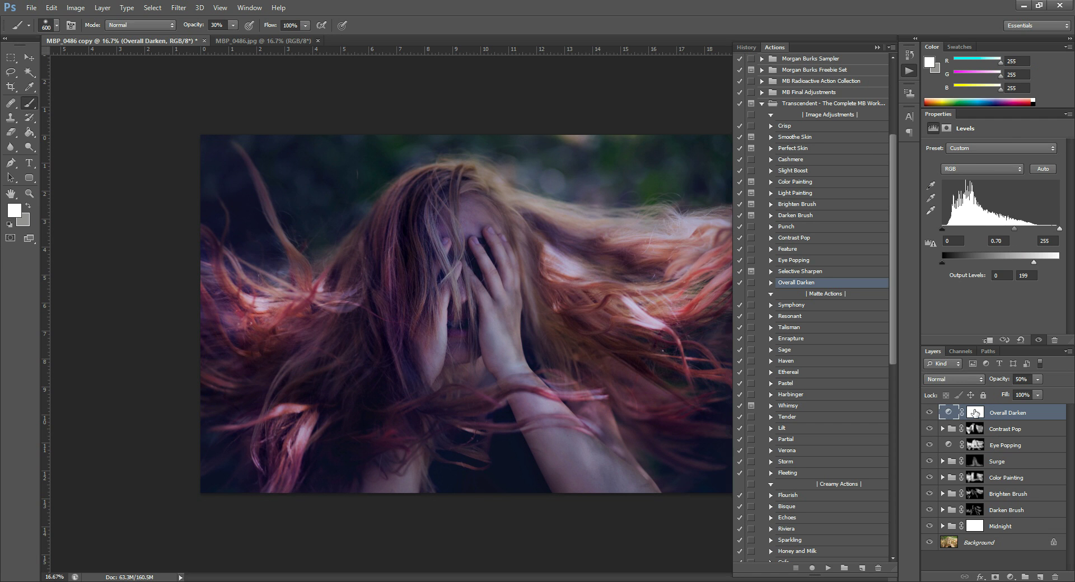
pyautogui.click(974, 413)
pyautogui.hotkey('ctrl', 'i')
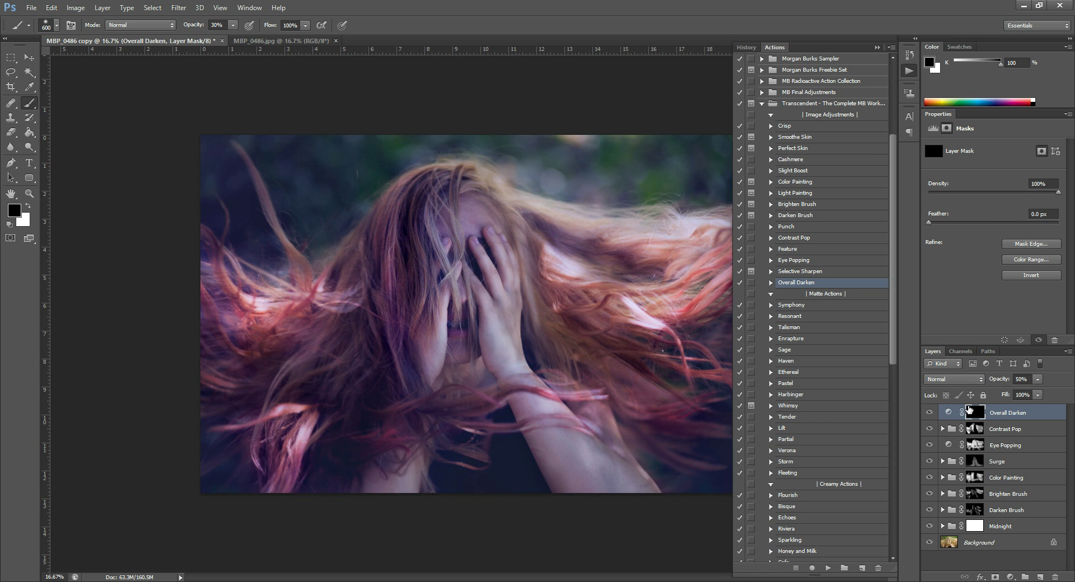
# Paint white on the Overall Darken mask along the photo's lower and side edges with a 1000 px brush at 30% opacity
pyautogui.click(28, 206)
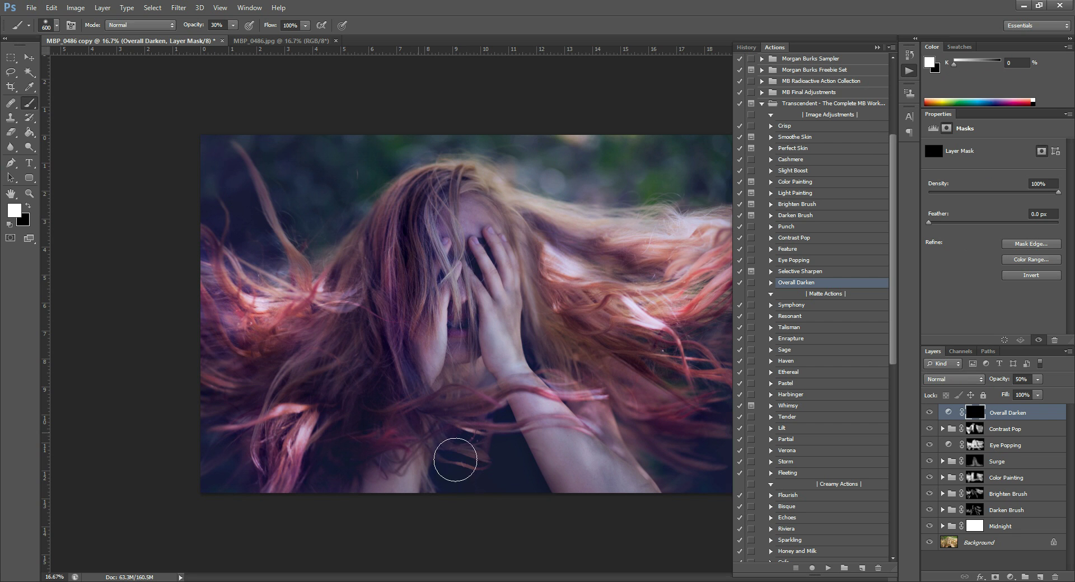
pyautogui.press(']')
pyautogui.press(']')
pyautogui.press(']')
pyautogui.press(']')
pyautogui.moveTo(367, 499); pyautogui.dragTo(399, 500)
pyautogui.moveTo(605, 504)
pyautogui.mouseDown()
pyautogui.moveTo(655, 486)
pyautogui.moveTo(606, 504)
pyautogui.moveTo(639, 485)
pyautogui.mouseUp()
pyautogui.moveTo(146, 454)
pyautogui.mouseDown()
pyautogui.moveTo(168, 426)
pyautogui.moveTo(193, 337)
pyautogui.mouseUp()
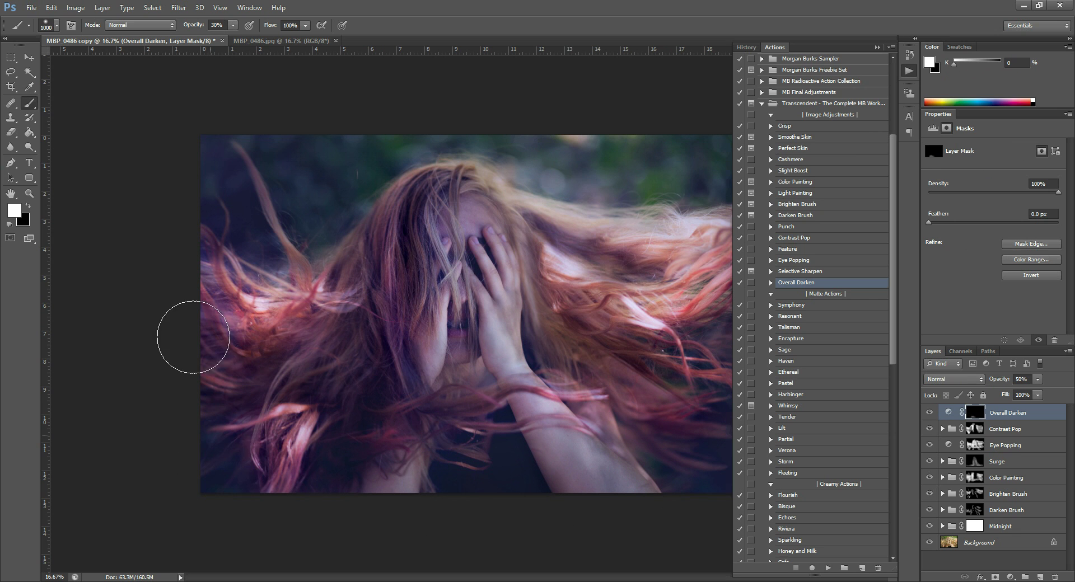
pyautogui.click(876, 47)
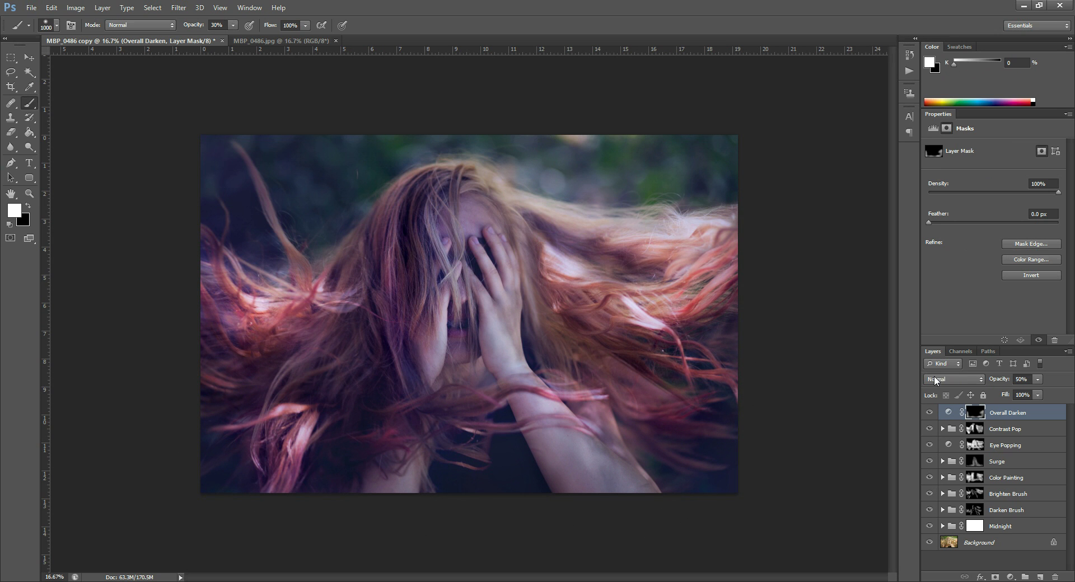
# Run the Nova action from the Creative Actions and invert its layer mask to black
pyautogui.click(906, 77)
pyautogui.scroll(-4, 814, 414)
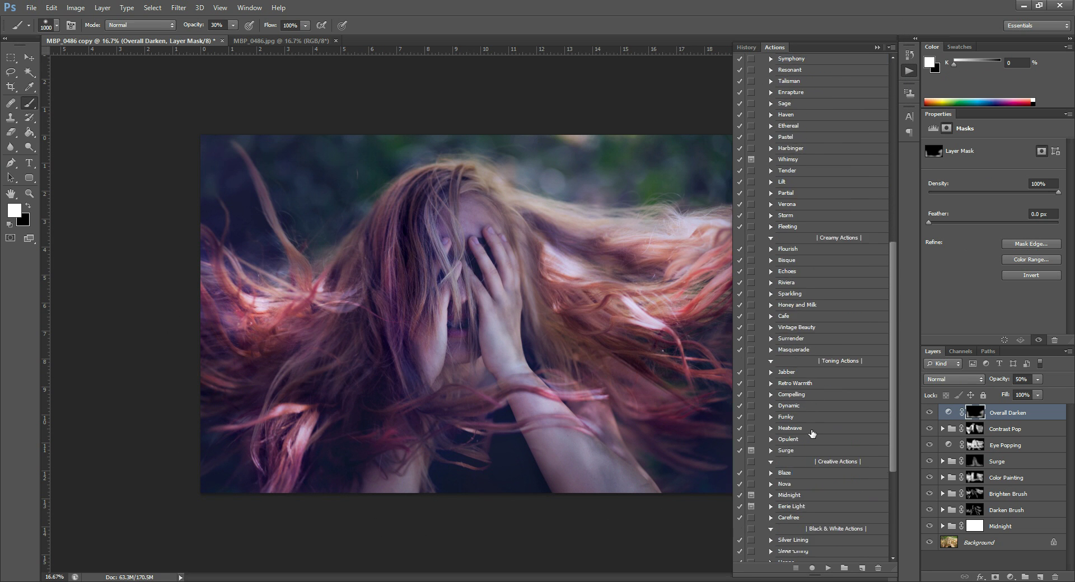
pyautogui.scroll(-3, 812, 437)
pyautogui.moveTo(798, 406); pyautogui.dragTo(795, 565)
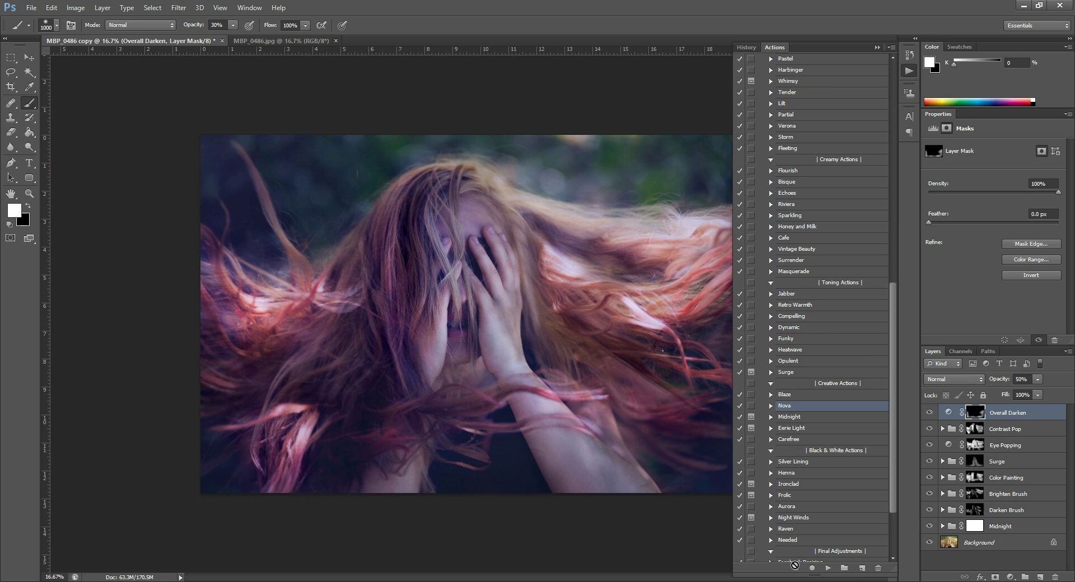
pyautogui.click(827, 569)
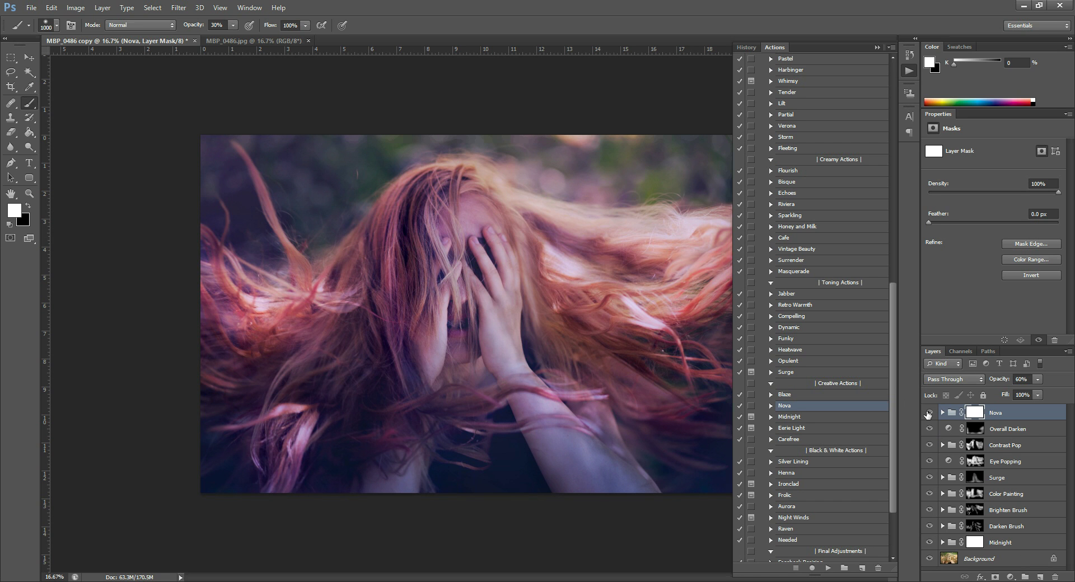
pyautogui.hotkey('ctrl', 'i')
# Paint the Nova effect over the crown and upper strands of hair with a 700 px brush at 30% opacity
pyautogui.press('[')
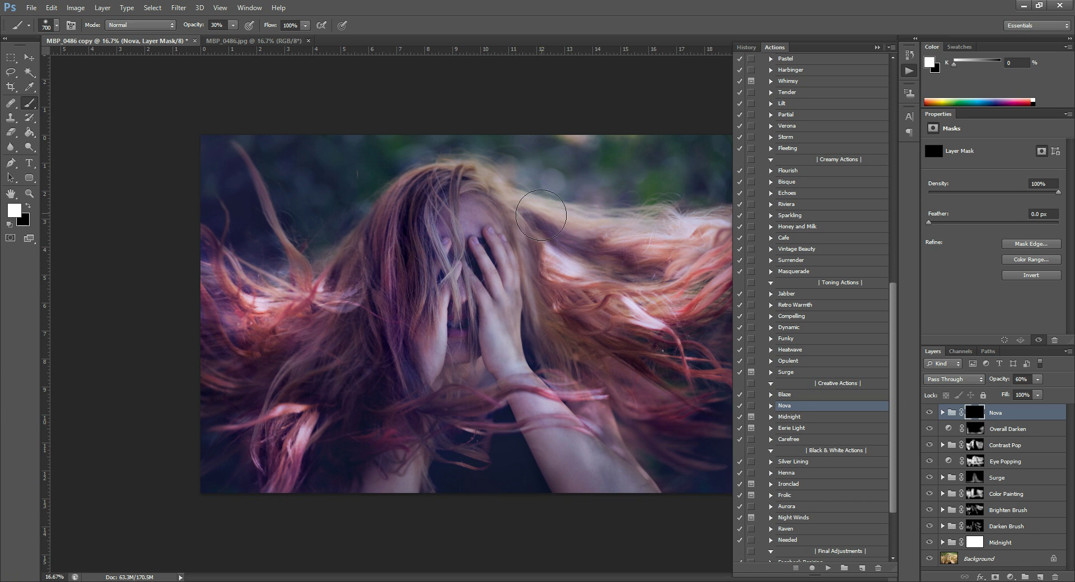
pyautogui.moveTo(566, 221)
pyautogui.mouseDown()
pyautogui.moveTo(580, 223)
pyautogui.moveTo(573, 232)
pyautogui.mouseUp()
pyautogui.moveTo(461, 213)
pyautogui.mouseDown()
pyautogui.moveTo(420, 188)
pyautogui.moveTo(356, 258)
pyautogui.moveTo(416, 185)
pyautogui.moveTo(374, 240)
pyautogui.moveTo(266, 290)
pyautogui.moveTo(350, 271)
pyautogui.moveTo(262, 295)
pyautogui.moveTo(193, 244)
pyautogui.moveTo(345, 290)
pyautogui.moveTo(302, 310)
pyautogui.moveTo(231, 291)
pyautogui.moveTo(324, 270)
pyautogui.moveTo(417, 195)
pyautogui.moveTo(515, 217)
pyautogui.mouseUp()
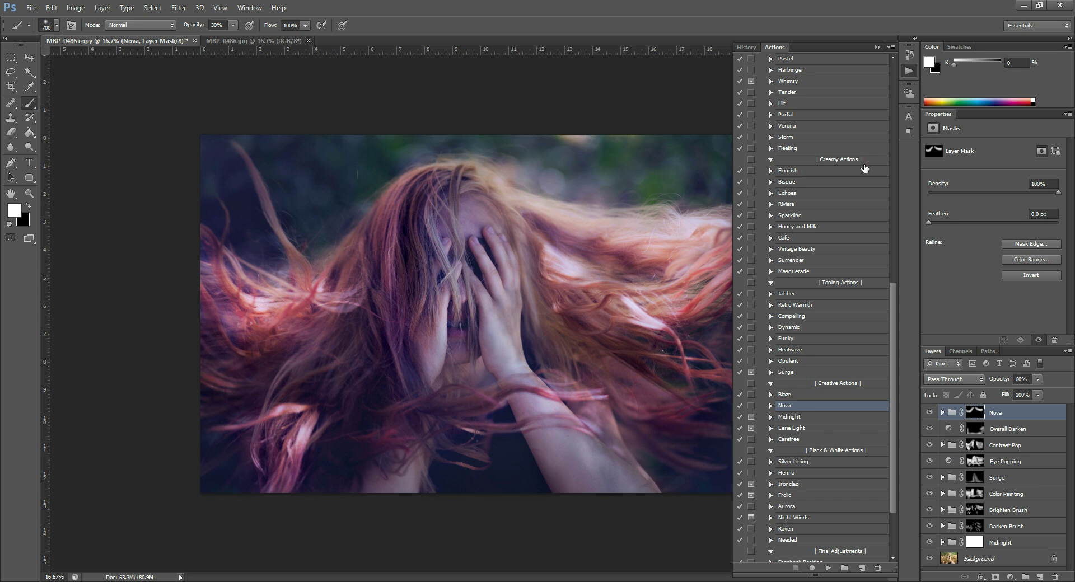
# Run the Slight Boost action from the Image Adjustments and invert its layer mask to black
pyautogui.scroll(9, 803, 216)
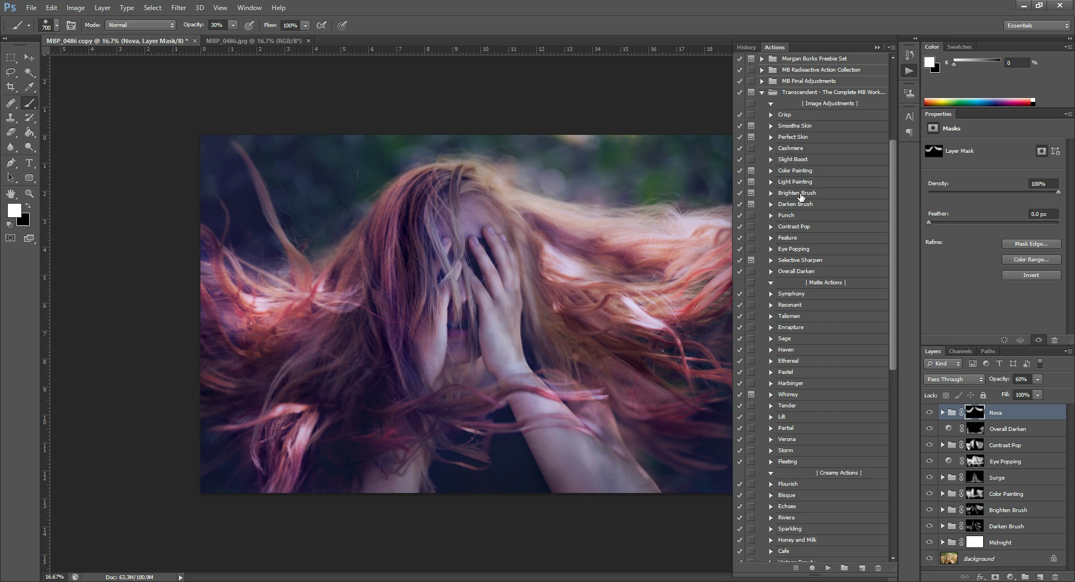
pyautogui.click(806, 161)
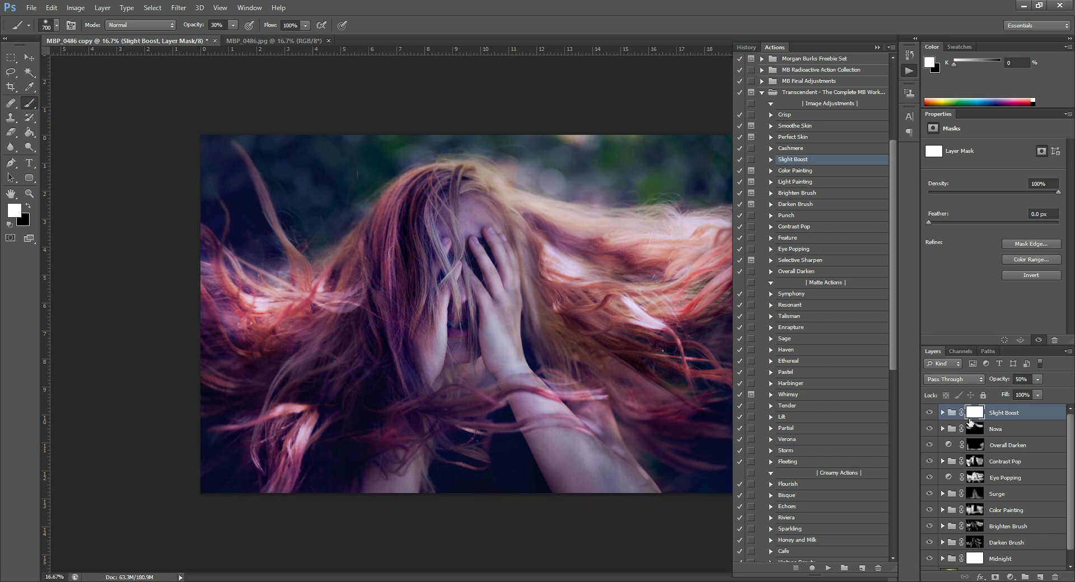
pyautogui.hotkey('ctrl', 'i')
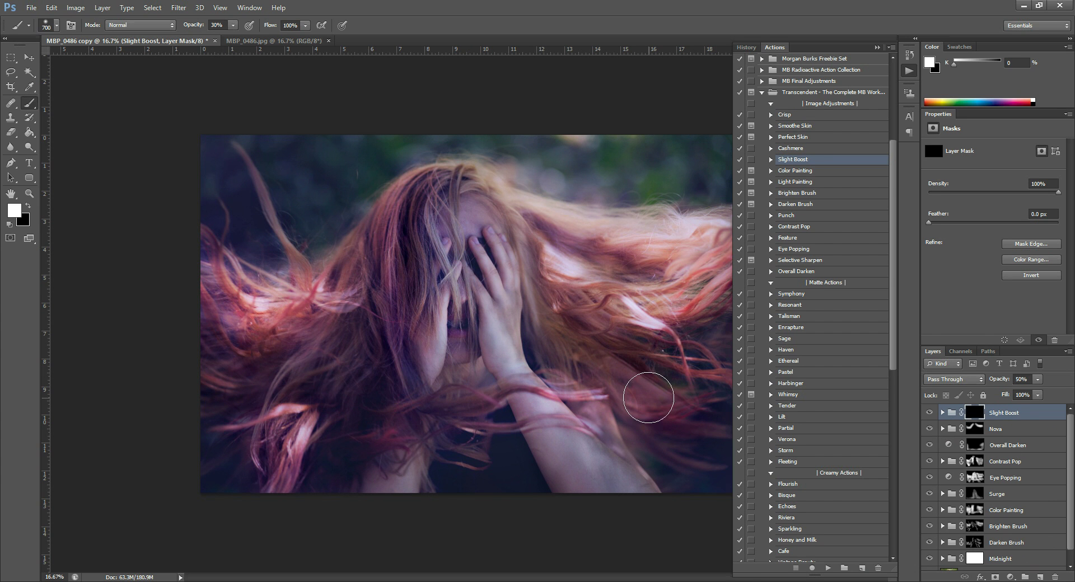
# Paint the Slight Boost mask over the hair on both sides with an 1100 px brush at 30% opacity, then reduce the brush to 600 px
pyautogui.press(']')
pyautogui.press(']')
pyautogui.press(']')
pyautogui.press(']')
pyautogui.moveTo(297, 371)
pyautogui.mouseDown()
pyautogui.moveTo(261, 401)
pyautogui.moveTo(329, 420)
pyautogui.moveTo(308, 484)
pyautogui.moveTo(345, 447)
pyautogui.moveTo(230, 347)
pyautogui.moveTo(309, 299)
pyautogui.moveTo(228, 293)
pyautogui.moveTo(248, 286)
pyautogui.moveTo(327, 303)
pyautogui.moveTo(379, 270)
pyautogui.moveTo(411, 200)
pyautogui.mouseUp()
pyautogui.click(877, 47)
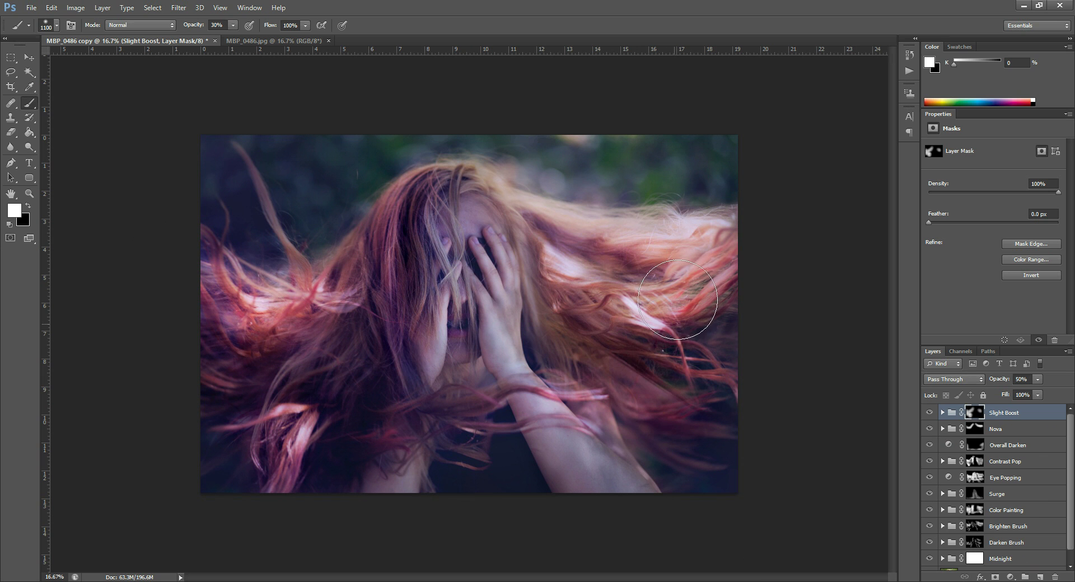
pyautogui.moveTo(656, 398)
pyautogui.mouseDown()
pyautogui.moveTo(631, 410)
pyautogui.moveTo(575, 372)
pyautogui.moveTo(569, 309)
pyautogui.moveTo(485, 434)
pyautogui.moveTo(430, 419)
pyautogui.moveTo(512, 407)
pyautogui.moveTo(569, 329)
pyautogui.mouseUp()
pyautogui.press('[')
pyautogui.press('[')
pyautogui.press('[')
pyautogui.press('[')
# Run the Light Painting action from the Image Adjustments and continue past its message
pyautogui.click(908, 71)
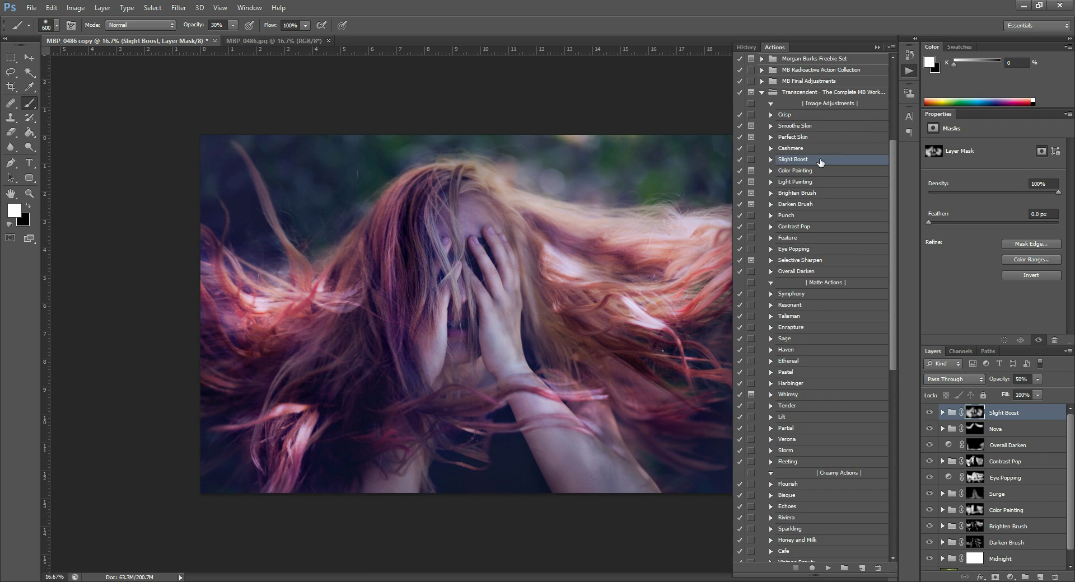
pyautogui.scroll(1, 792, 239)
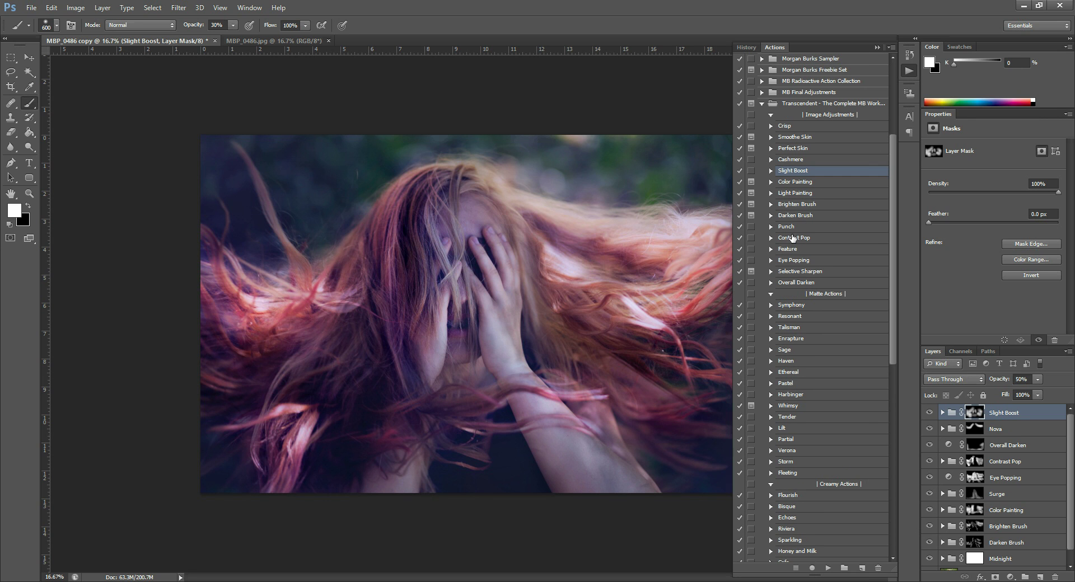
pyautogui.click(797, 194)
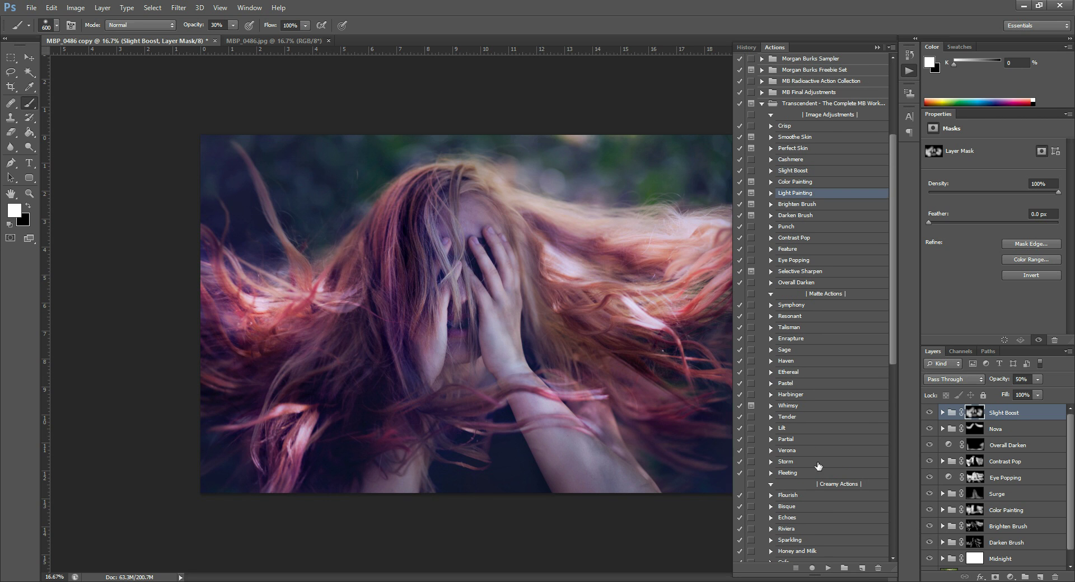
pyautogui.click(828, 568)
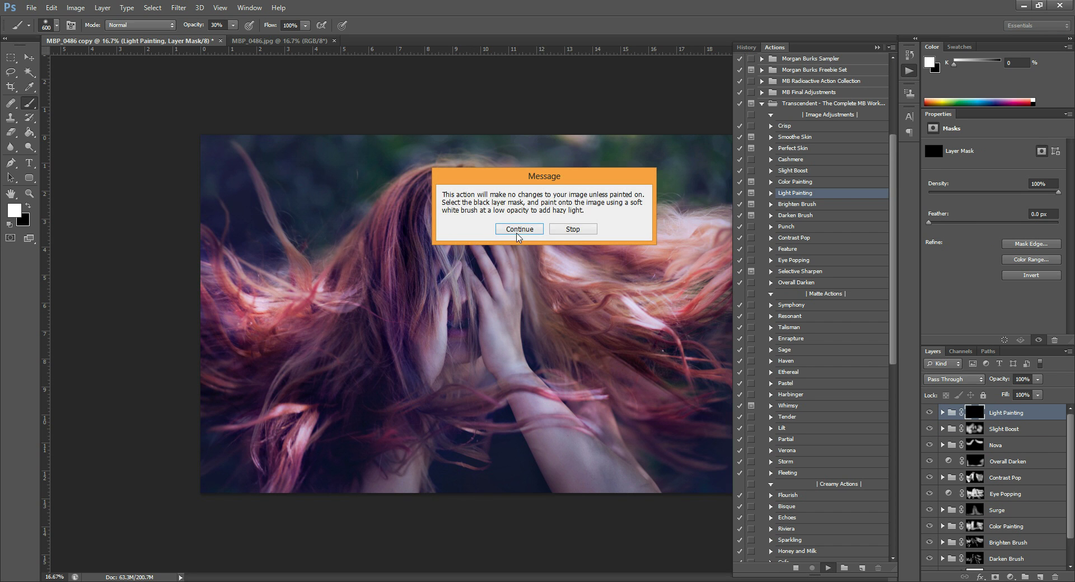
pyautogui.click(503, 232)
# Paint hazy light on the Light Painting mask across the background above the hair with an 1100 px brush at 30% opacity
pyautogui.press(']')
pyautogui.press(']')
pyautogui.press(']')
pyautogui.press(']')
pyautogui.moveTo(280, 209)
pyautogui.mouseDown()
pyautogui.moveTo(206, 163)
pyautogui.moveTo(177, 182)
pyautogui.mouseUp()
pyautogui.press(']')
pyautogui.moveTo(274, 225)
pyautogui.mouseDown()
pyautogui.moveTo(321, 205)
pyautogui.moveTo(354, 157)
pyautogui.moveTo(316, 148)
pyautogui.moveTo(310, 131)
pyautogui.moveTo(474, 120)
pyautogui.moveTo(574, 124)
pyautogui.moveTo(610, 138)
pyautogui.moveTo(576, 149)
pyautogui.mouseUp()
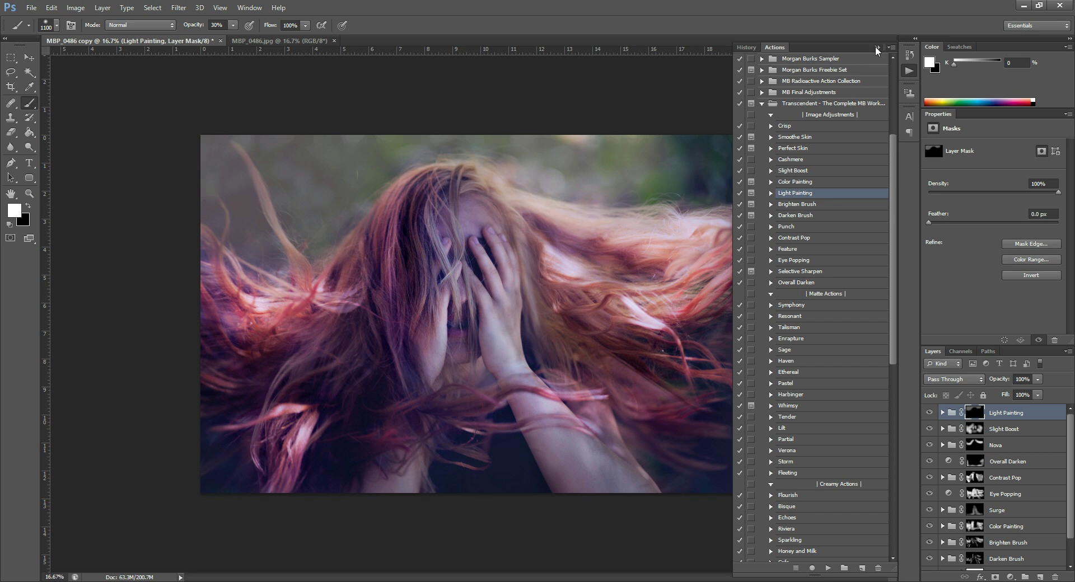
pyautogui.click(877, 48)
pyautogui.moveTo(723, 152)
pyautogui.mouseDown()
pyautogui.moveTo(685, 143)
pyautogui.moveTo(645, 162)
pyautogui.mouseUp()
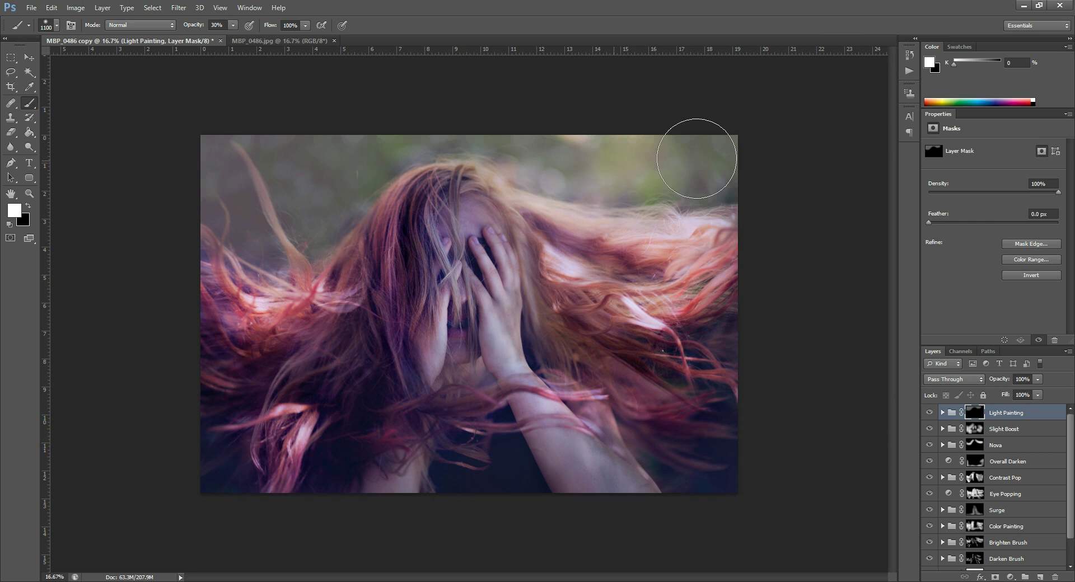
pyautogui.moveTo(247, 127)
pyautogui.mouseDown()
pyautogui.moveTo(309, 144)
pyautogui.moveTo(195, 142)
pyautogui.moveTo(288, 152)
pyautogui.moveTo(417, 103)
pyautogui.mouseUp()
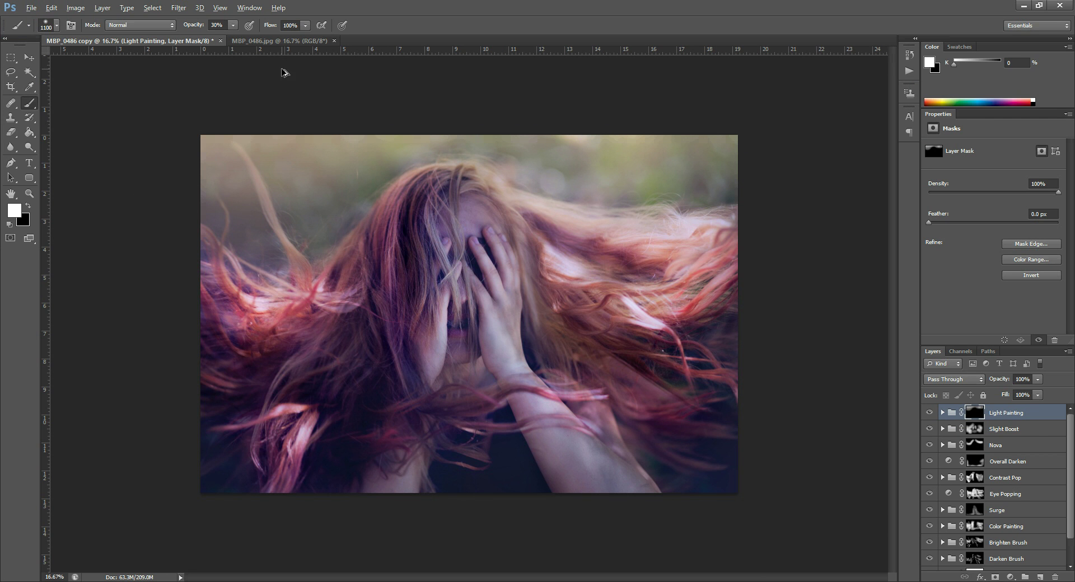
# Undo the last Light Painting stroke and repaint the haze across the upper background with a 900 px brush at 10% opacity
pyautogui.hotkey('ctrl', 'z')
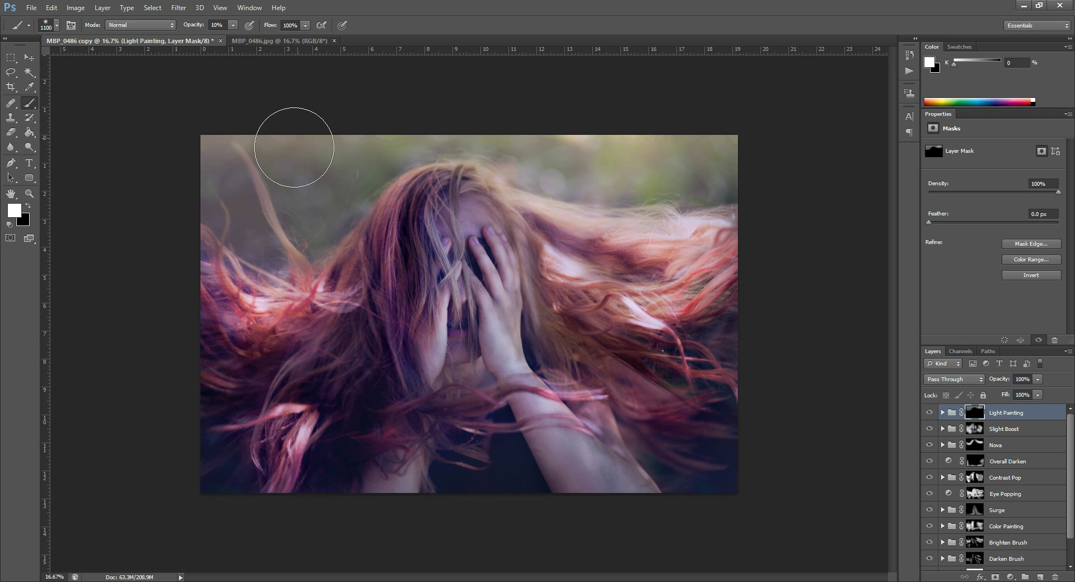
pyautogui.press('[')
pyautogui.press('[')
pyautogui.moveTo(220, 154); pyautogui.dragTo(395, 136)
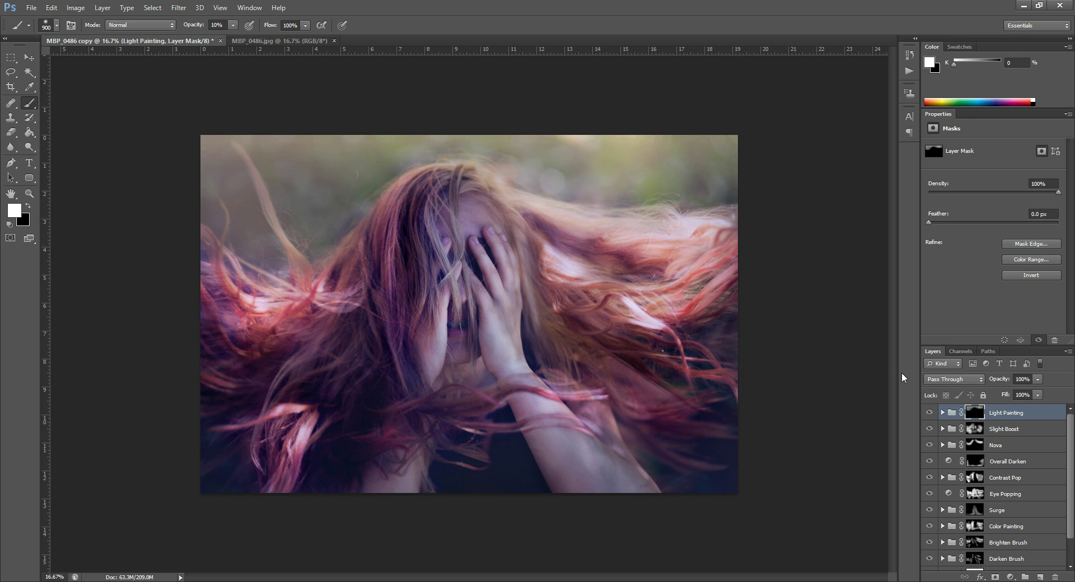
# Run the Eerie Light creative action and paint its mask lightly over the background above the hair with a 900 px brush at 10% opacity
pyautogui.click(910, 71)
pyautogui.scroll(-10, 781, 468)
pyautogui.scroll(-3, 781, 468)
pyautogui.click(791, 439)
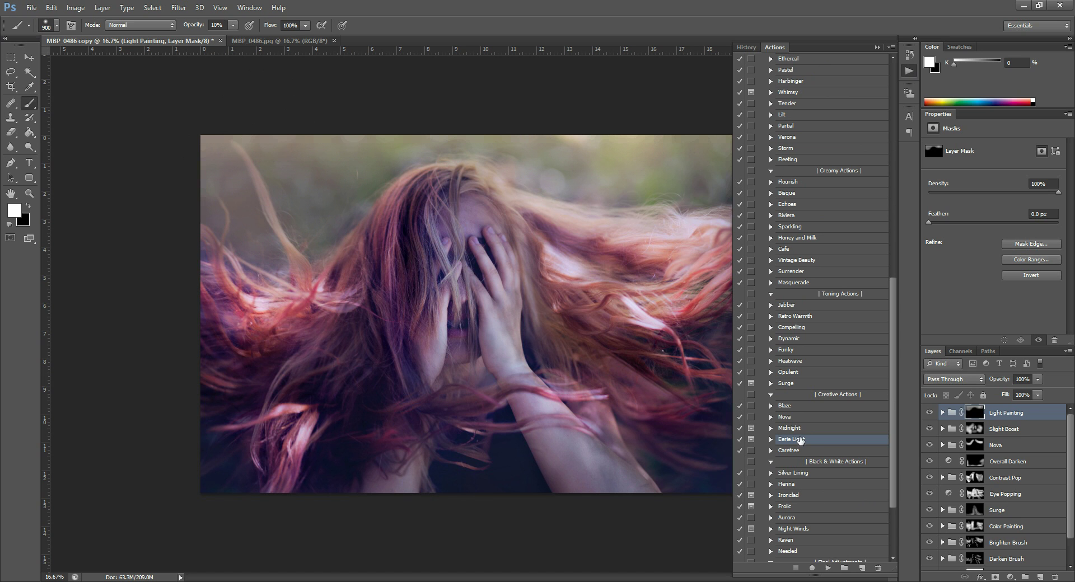
pyautogui.click(828, 568)
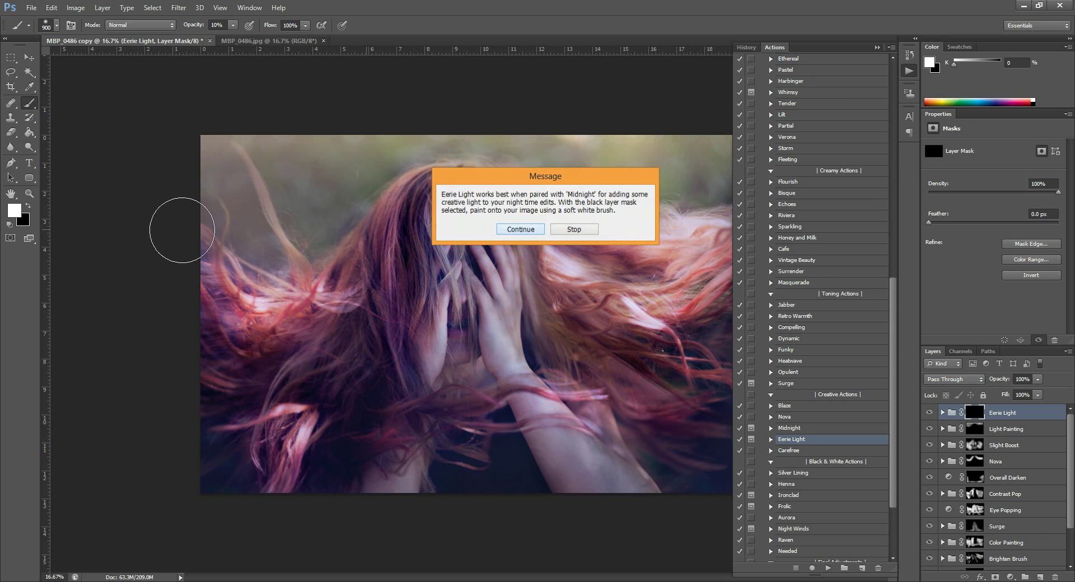
pyautogui.click(521, 228)
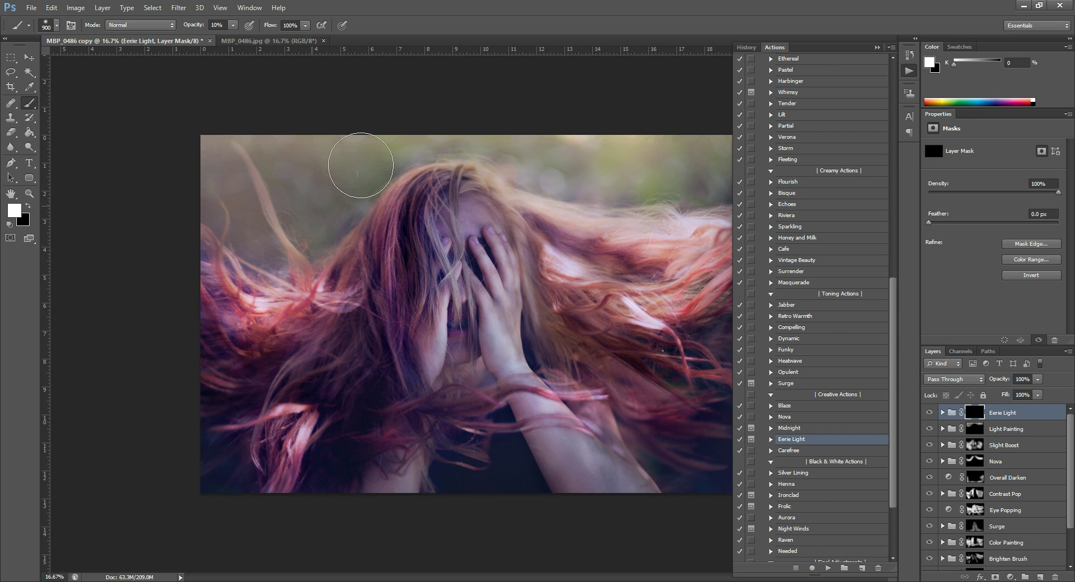
pyautogui.moveTo(316, 152)
pyautogui.mouseDown()
pyautogui.moveTo(388, 158)
pyautogui.moveTo(347, 197)
pyautogui.moveTo(420, 152)
pyautogui.mouseUp()
pyautogui.click(878, 47)
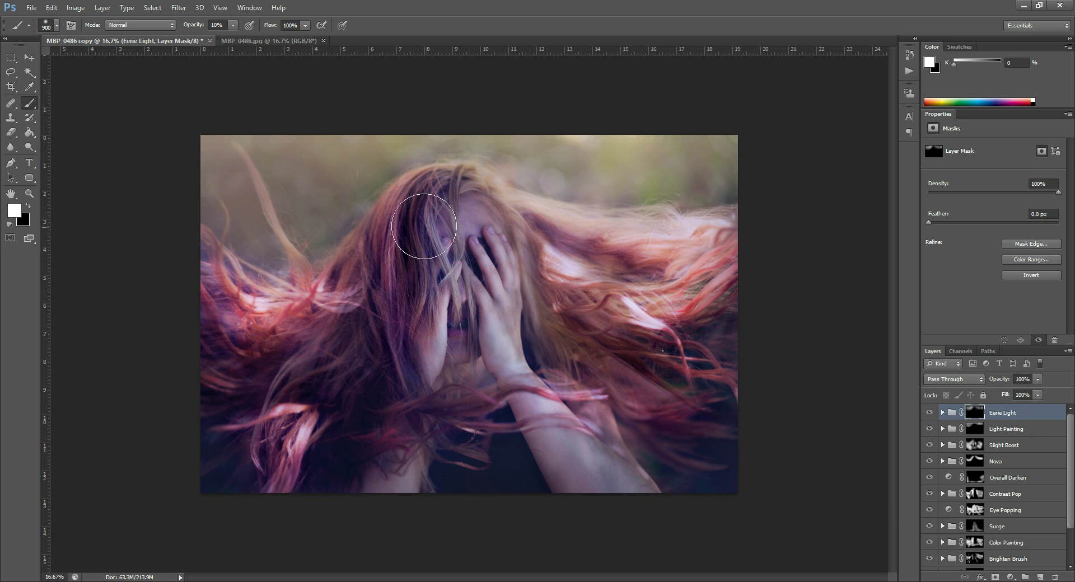
# Lower the Light Painting group's opacity to 70% and reselect the Eerie Light group
pyautogui.click(1001, 430)
pyautogui.click(1037, 379)
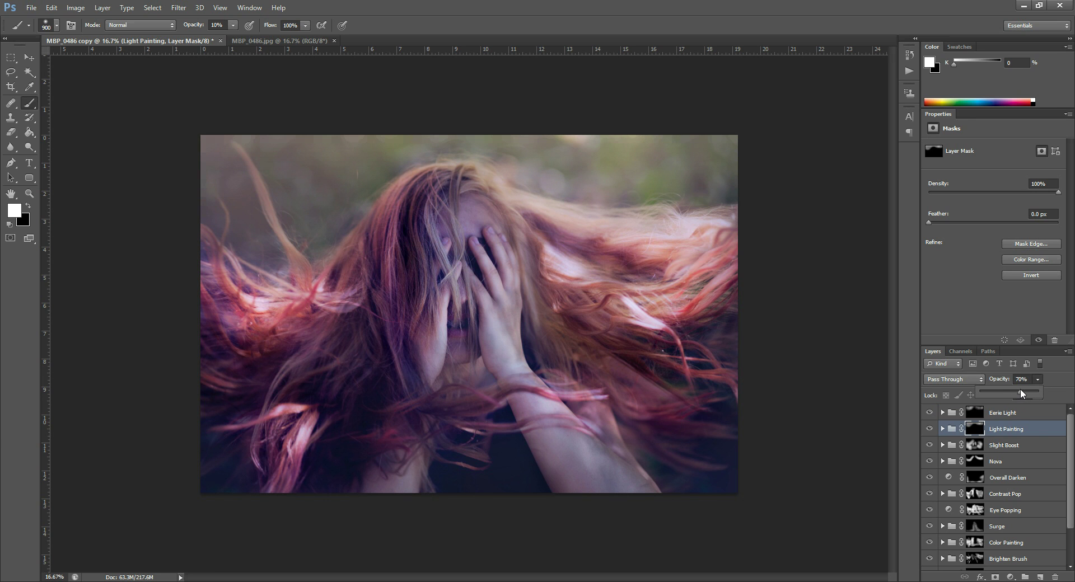
pyautogui.click(1002, 413)
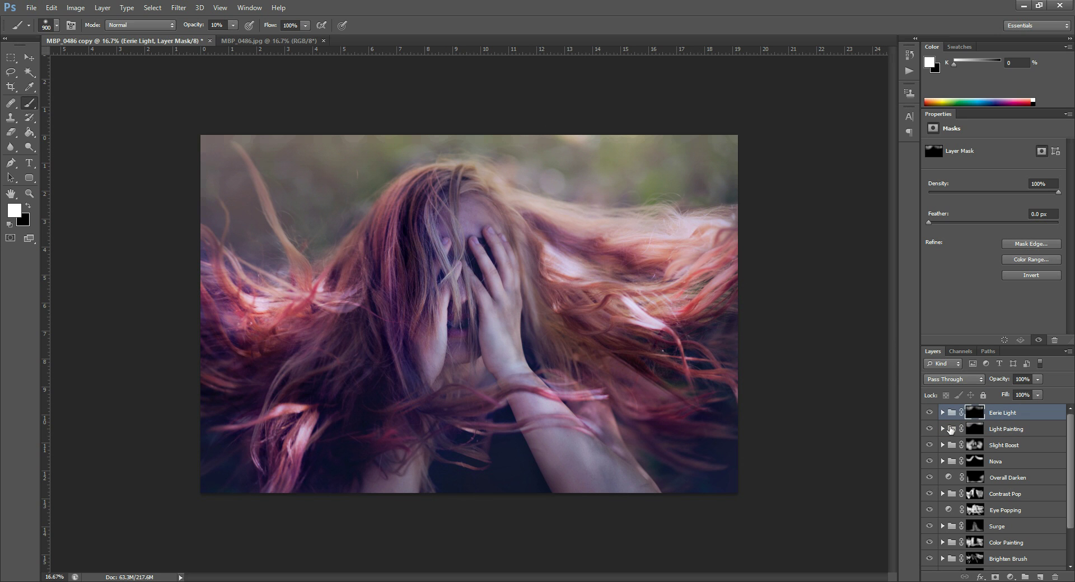
# Paint the Eerie Light mask across the whole upper background with the 900 px brush at 100% opacity
pyautogui.press('0')
pyautogui.moveTo(335, 185)
pyautogui.mouseDown()
pyautogui.moveTo(203, 204)
pyautogui.moveTo(239, 192)
pyautogui.moveTo(304, 223)
pyautogui.mouseUp()
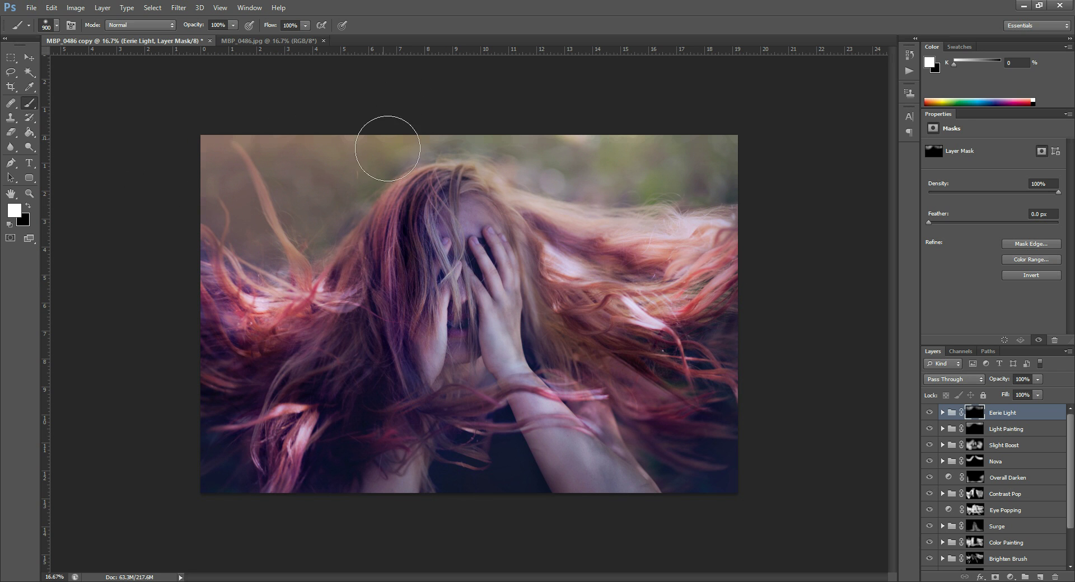
pyautogui.moveTo(717, 124)
pyautogui.mouseDown()
pyautogui.moveTo(701, 144)
pyautogui.moveTo(759, 153)
pyautogui.mouseUp()
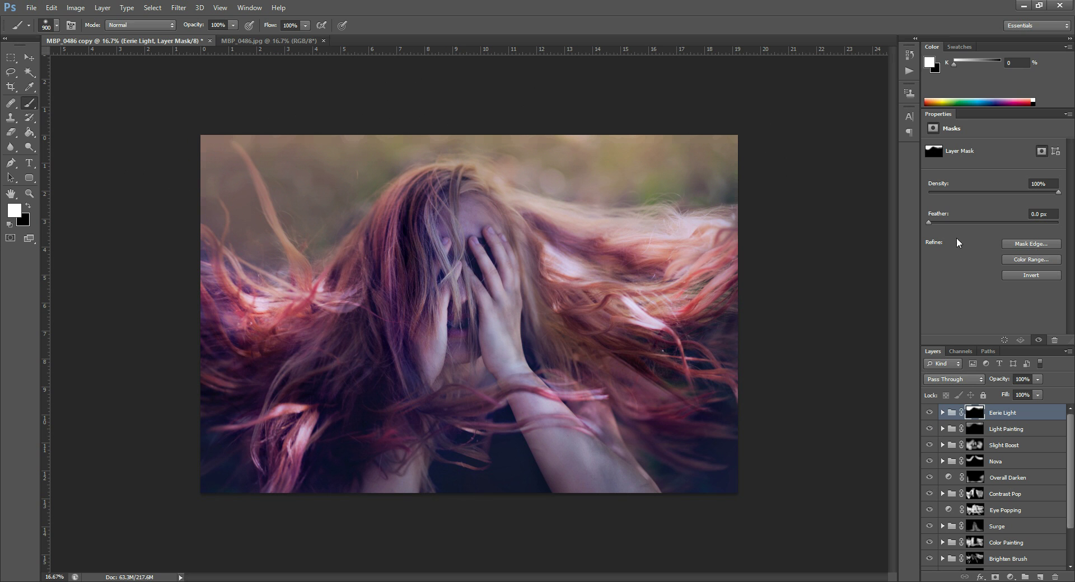
# Run the Retro Warmth toning action and paint it through its inverted black mask over the hair with a 900 px brush at 20% opacity
pyautogui.click(909, 71)
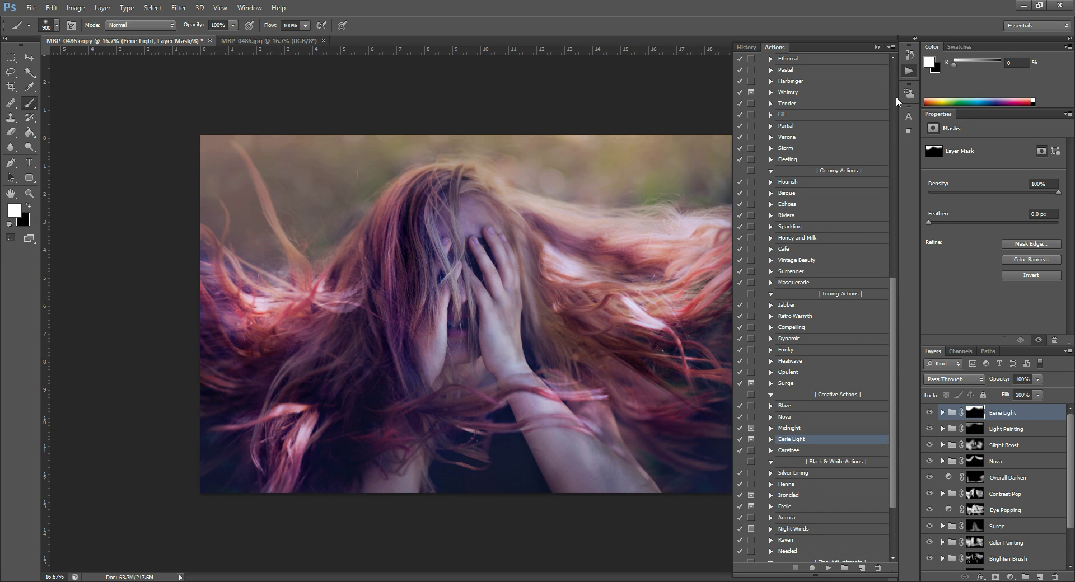
pyautogui.scroll(-3, 803, 499)
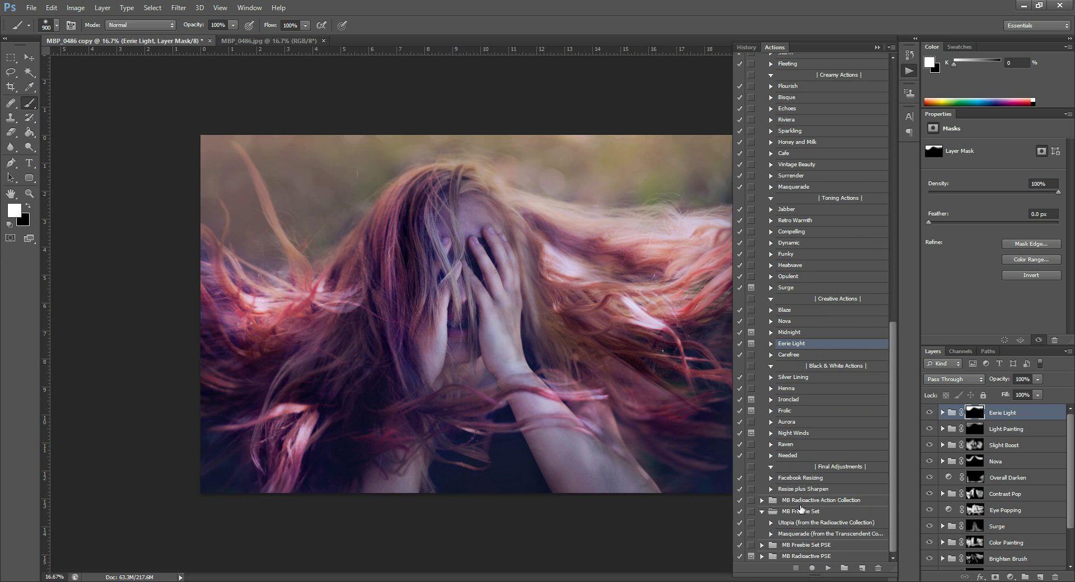
pyautogui.click(790, 278)
pyautogui.click(827, 568)
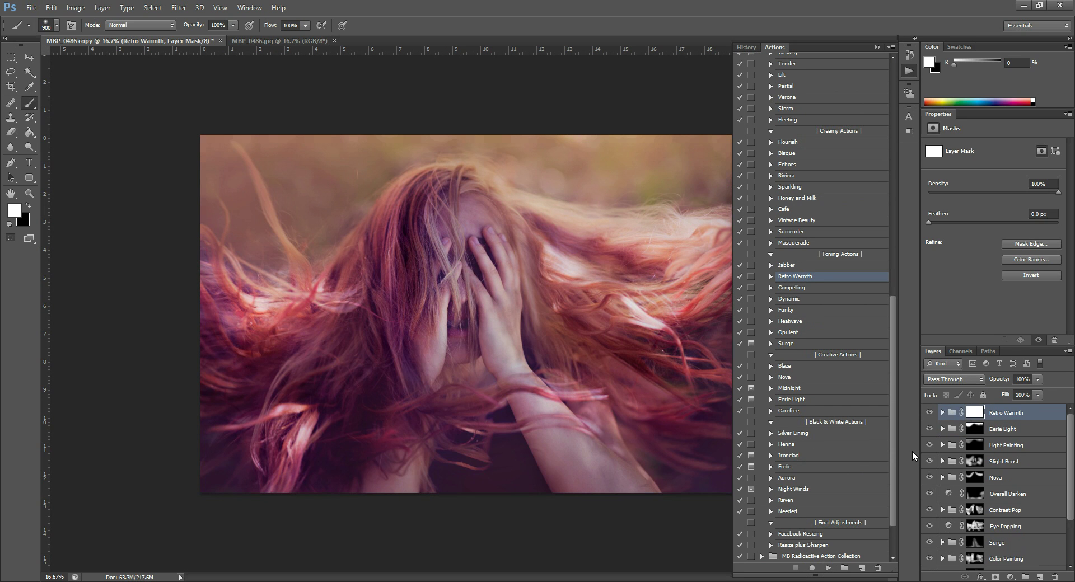
pyautogui.hotkey('ctrl', 'i')
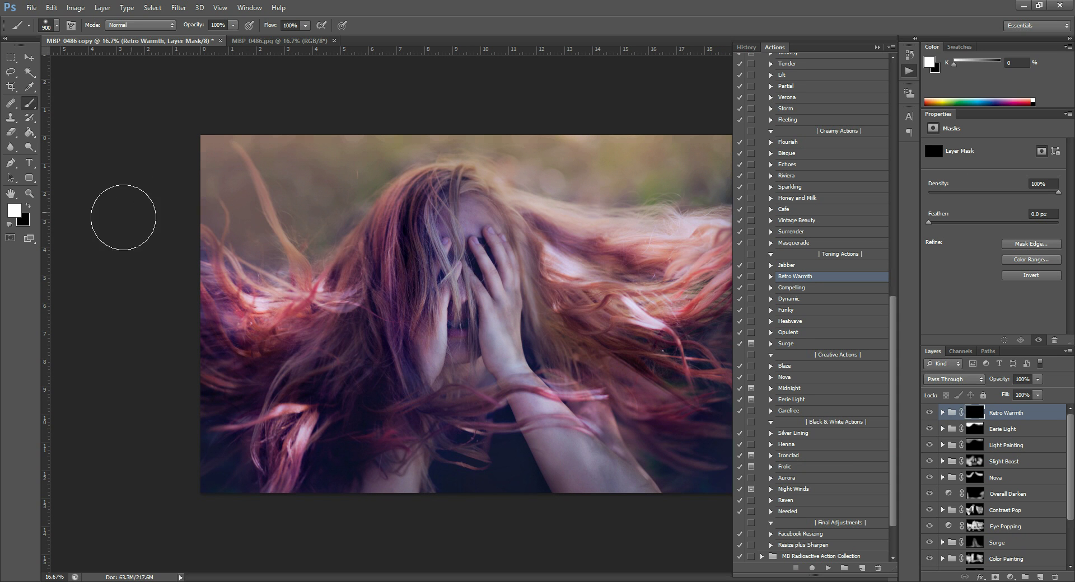
pyautogui.press('2')
pyautogui.moveTo(620, 247)
pyautogui.mouseDown()
pyautogui.moveTo(557, 207)
pyautogui.moveTo(715, 235)
pyautogui.moveTo(595, 278)
pyautogui.moveTo(497, 281)
pyautogui.moveTo(499, 269)
pyautogui.moveTo(509, 295)
pyautogui.mouseUp()
# Run the Smoothe Skin action from the Image Adjustments and continue past its message
pyautogui.scroll(6, 846, 336)
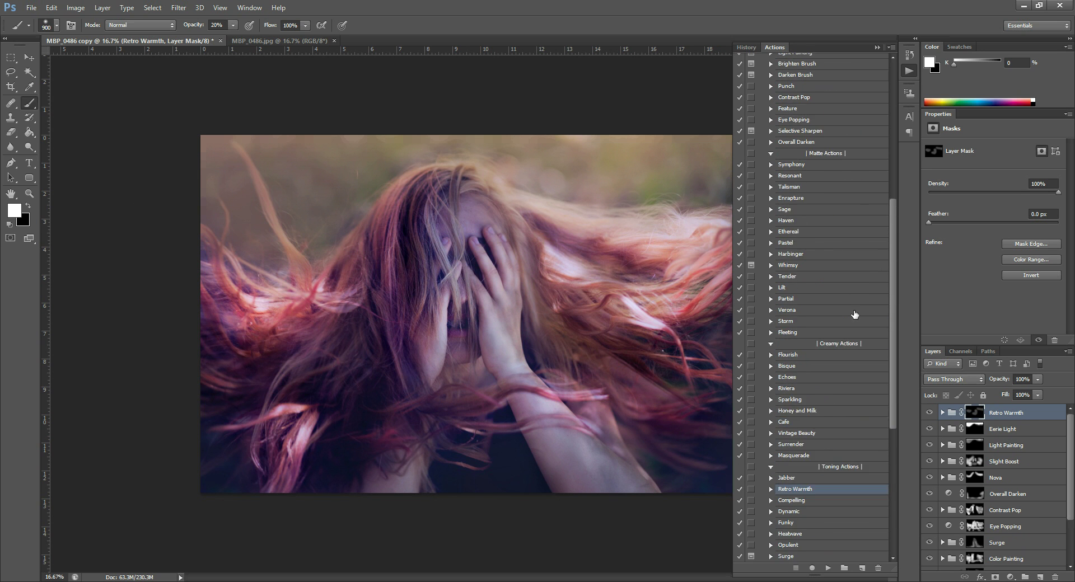
pyautogui.scroll(5, 801, 267)
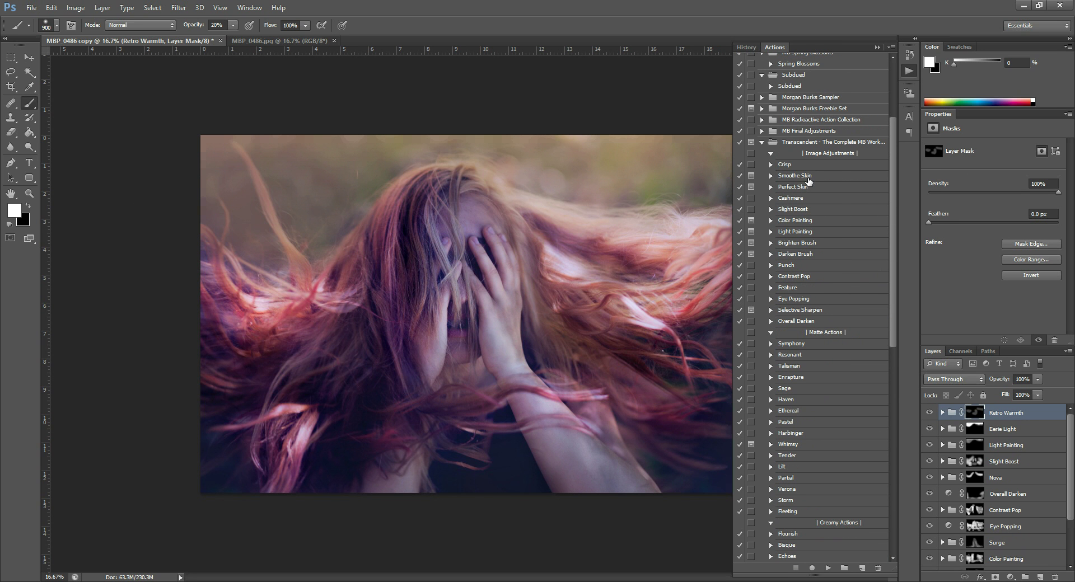
pyautogui.click(795, 175)
pyautogui.click(828, 568)
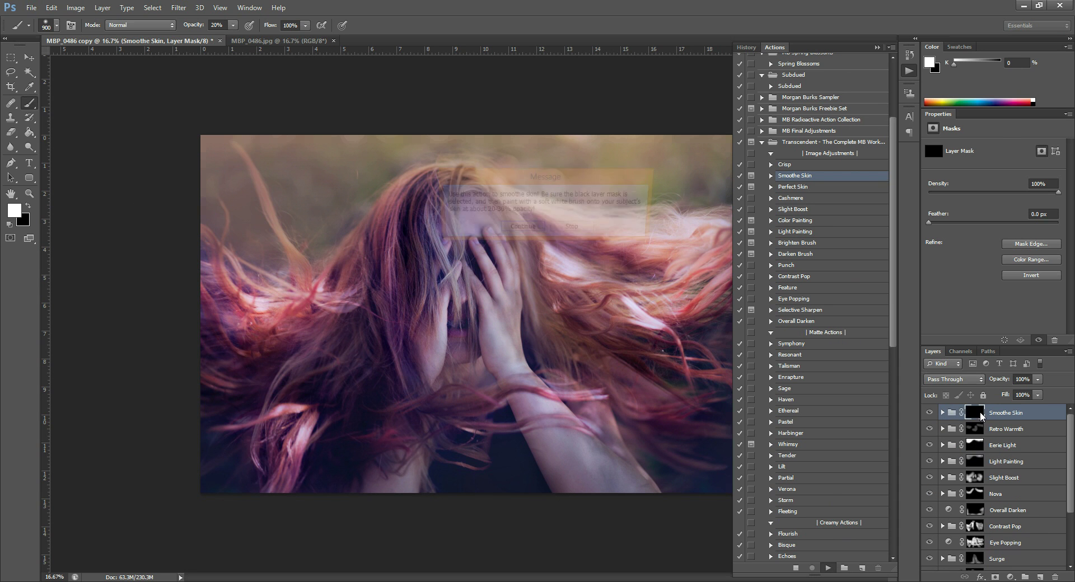
pyautogui.click(521, 230)
# Paint the Smoothe Skin mask over the lower hair and the arm with the brush at 100% opacity
pyautogui.press('0')
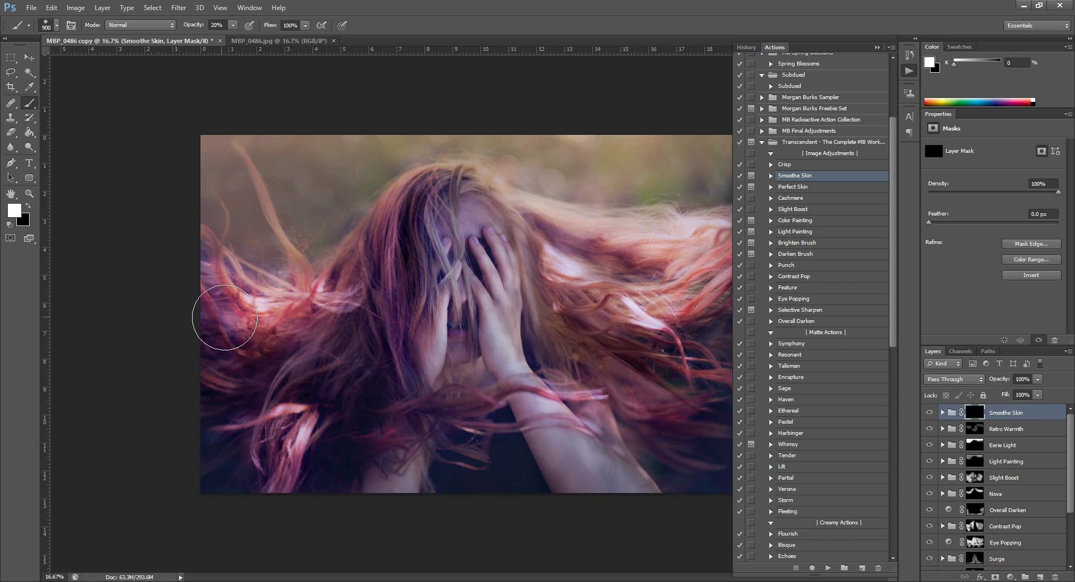
pyautogui.moveTo(236, 383)
pyautogui.mouseDown()
pyautogui.moveTo(219, 426)
pyautogui.moveTo(314, 370)
pyautogui.moveTo(349, 471)
pyautogui.mouseUp()
pyautogui.moveTo(568, 392)
pyautogui.mouseDown()
pyautogui.moveTo(573, 330)
pyautogui.moveTo(626, 367)
pyautogui.moveTo(615, 280)
pyautogui.moveTo(643, 278)
pyautogui.moveTo(674, 303)
pyautogui.moveTo(538, 286)
pyautogui.moveTo(491, 322)
pyautogui.mouseUp()
# Dab small light orbs onto the Light Painting mask around the subject with 150 px and 100 px brushes at 100% opacity
pyautogui.press('[')
pyautogui.press('[')
pyautogui.press('[')
pyautogui.press('[')
pyautogui.press('[')
pyautogui.press('[')
pyautogui.press('[')
pyautogui.press('[')
pyautogui.press('[')
pyautogui.click(976, 461)
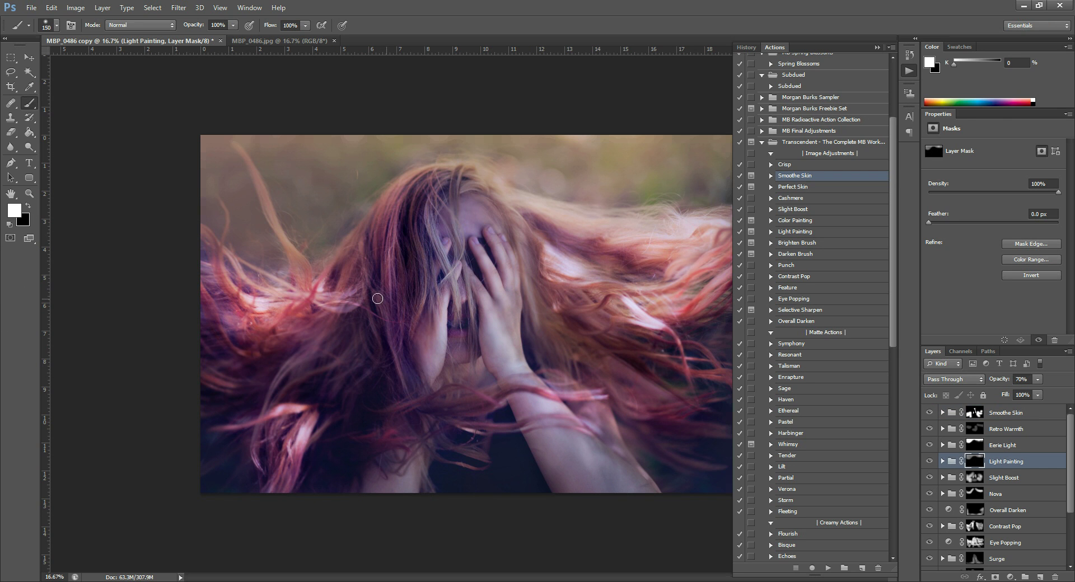
pyautogui.click(522, 480)
pyautogui.press('[')
pyautogui.click(215, 476)
pyautogui.click(229, 182)
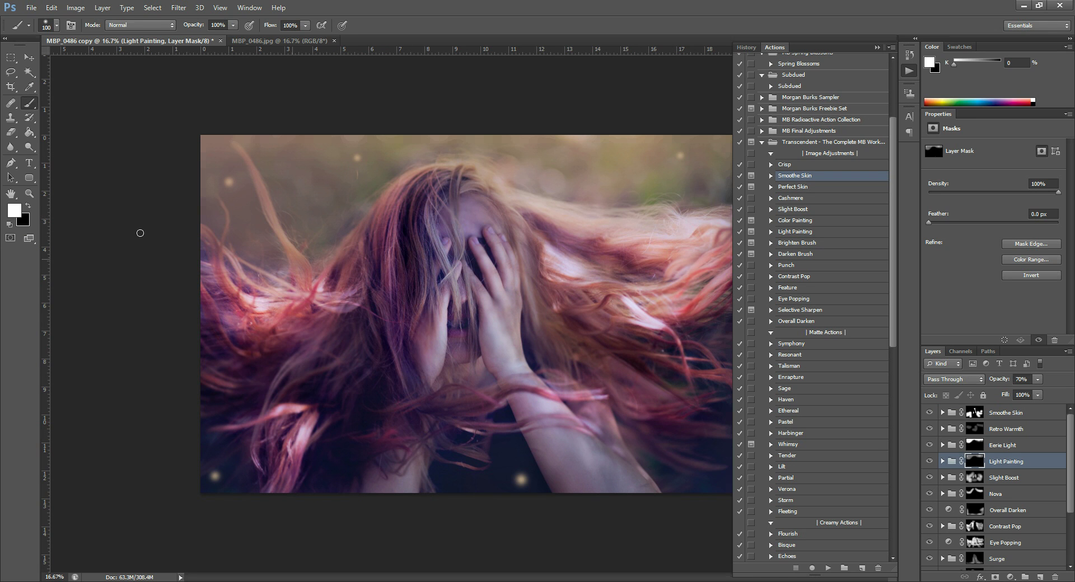
# Add a soft glow around the Light Painting orbs at the photo's lower edge with a 400 px brush at 20% opacity
pyautogui.press(']')
pyautogui.press(']')
pyautogui.press(']')
pyautogui.press(']')
pyautogui.press(']')
pyautogui.press(']')
pyautogui.press('2')
pyautogui.click(215, 476)
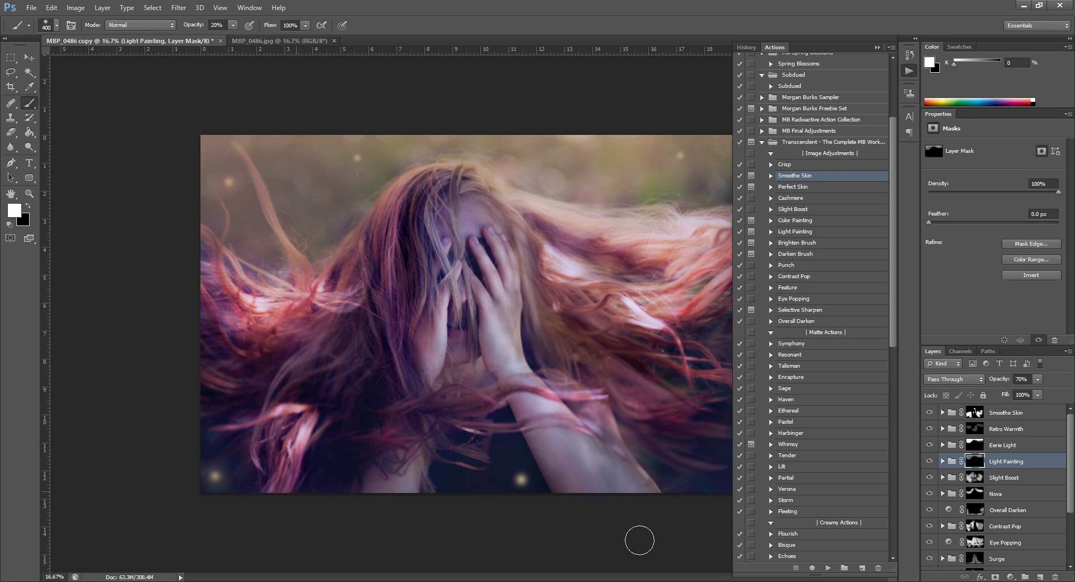
pyautogui.click(524, 479)
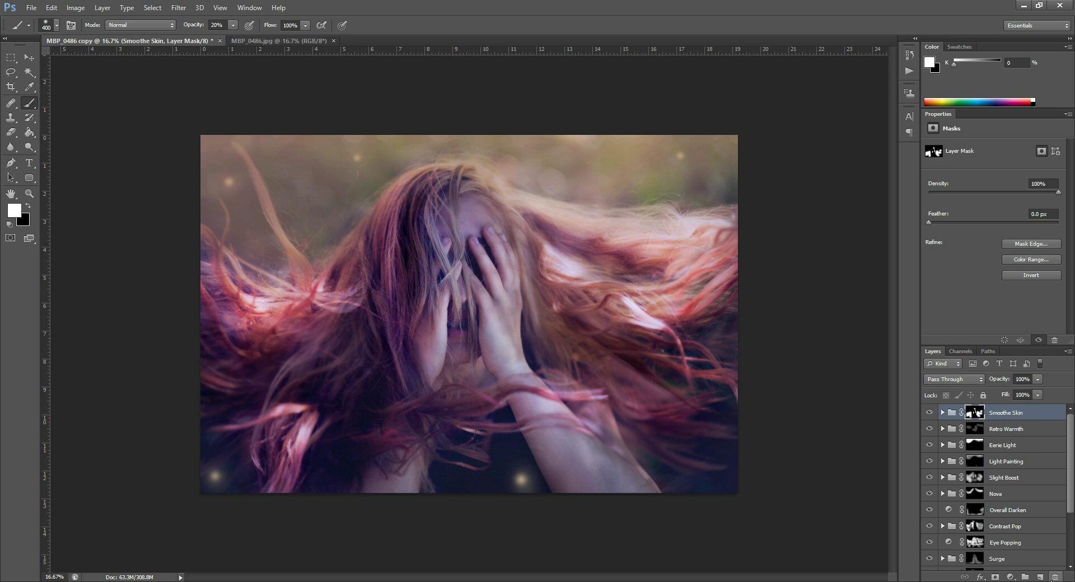
# Add a new layer above Smoothe Skin and set the foreground color to pale cream #faf6e8
pyautogui.click(1039, 578)
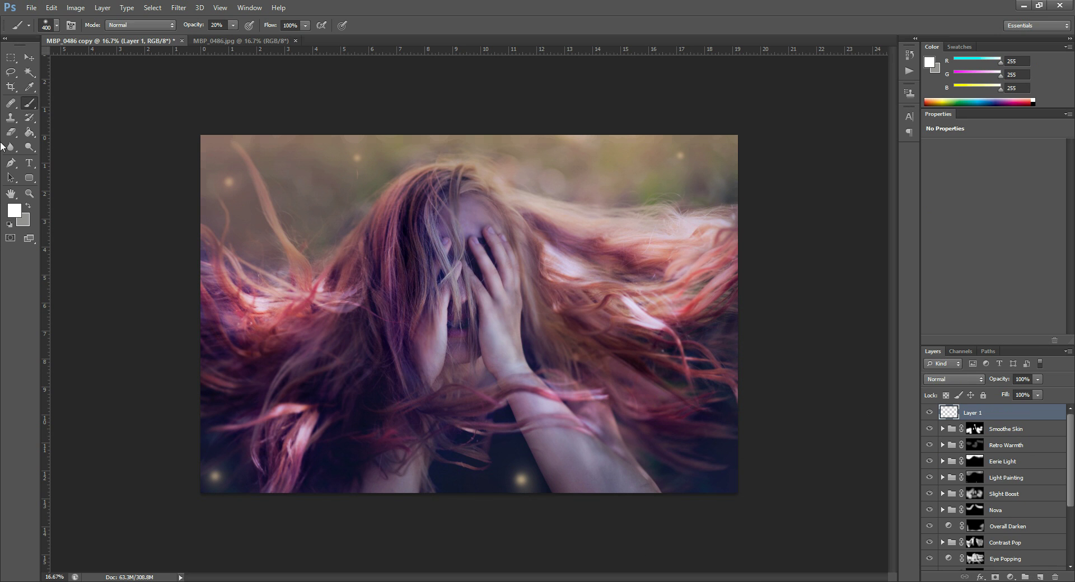
pyautogui.click(17, 211)
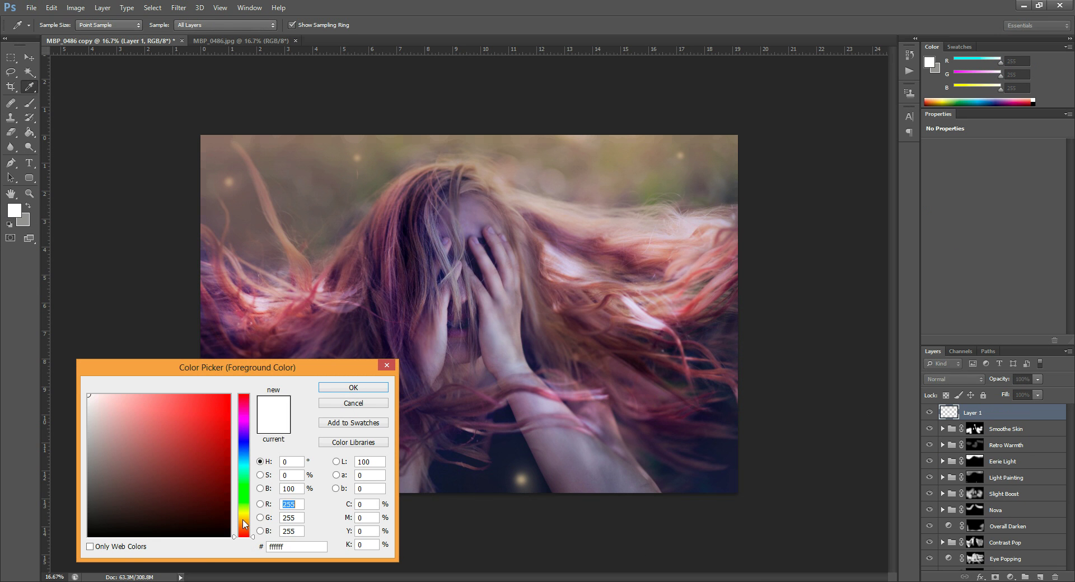
pyautogui.moveTo(244, 529); pyautogui.dragTo(244, 519)
pyautogui.click(101, 399)
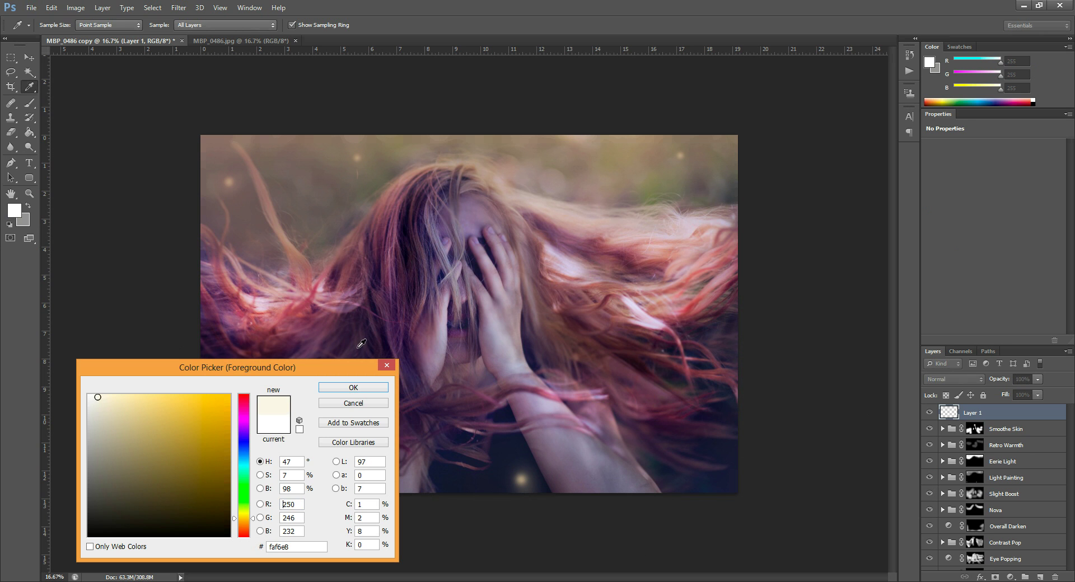
pyautogui.click(369, 388)
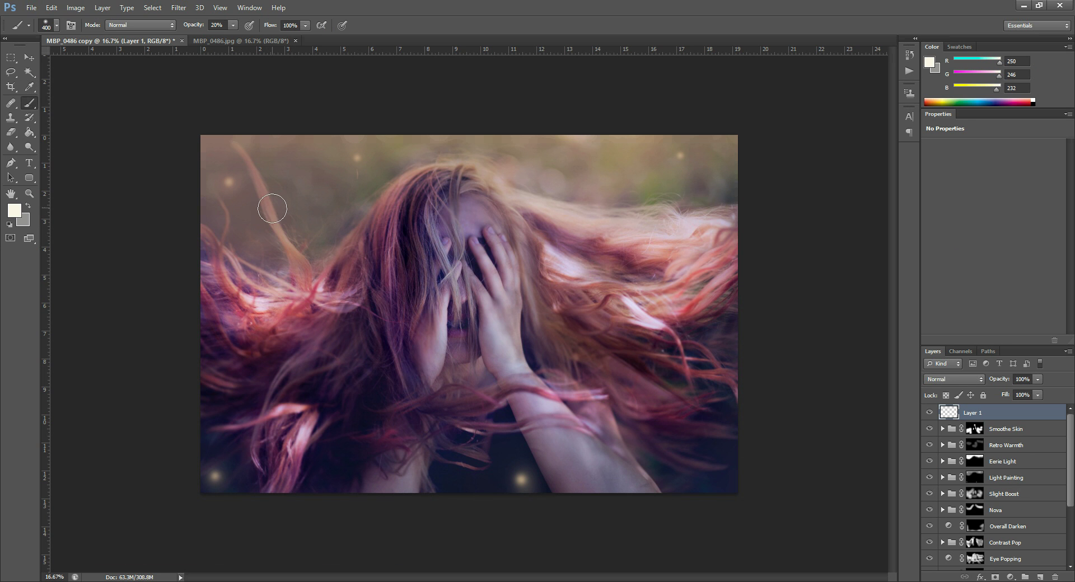
# Paint three cream orbs on Layer 1, two in the upper background and one beside the lower arm, at 100% brush opacity
pyautogui.press('[')
pyautogui.press('[')
pyautogui.press('[')
pyautogui.press('[')
pyautogui.press('[')
pyautogui.click(603, 168)
pyautogui.press(']')
pyautogui.press(']')
pyautogui.click(485, 483)
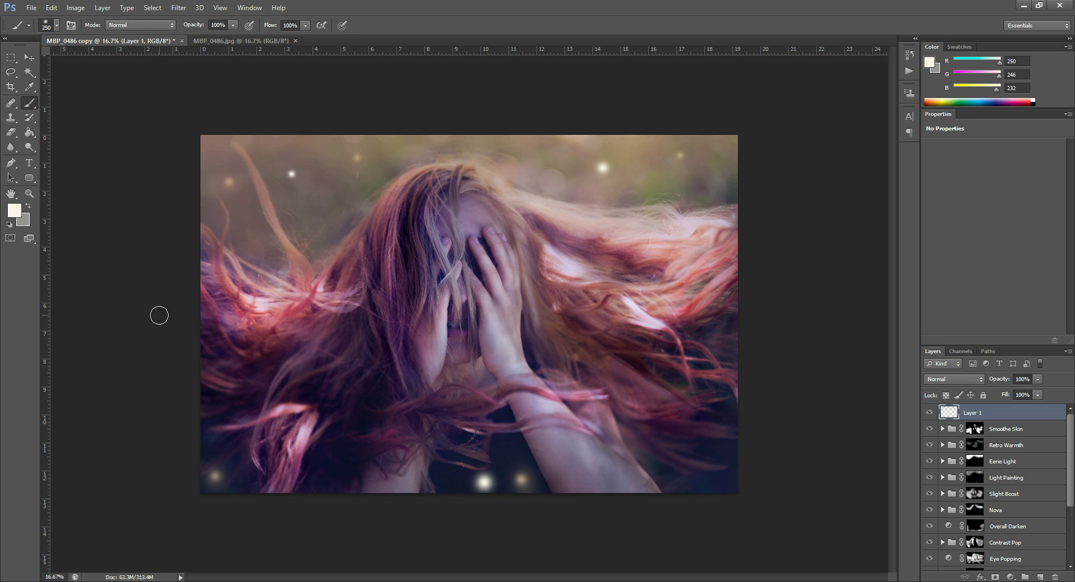
# Add a faint halo around the lower cream orb with a 500 px brush at 20% opacity, then enlarge the brush to 700 px
pyautogui.press(']')
pyautogui.press(']')
pyautogui.press(']')
pyautogui.press(']')
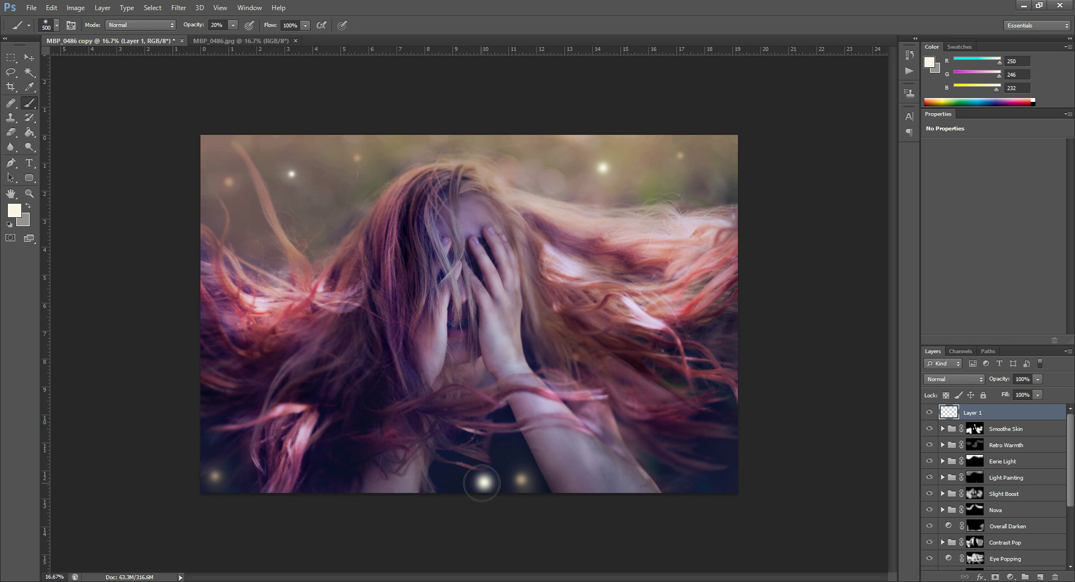
pyautogui.click(483, 482)
pyautogui.press(']')
pyautogui.press(']')
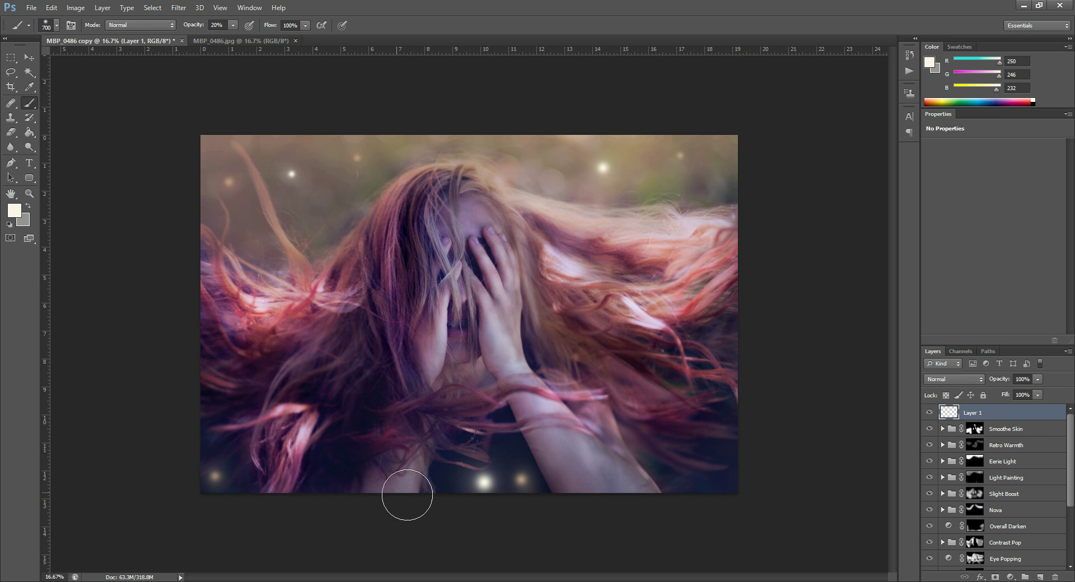
# Duplicate Layer 1 and apply a Motion Blur to the copy with an angle of -3° and a distance of 301 pixels
pyautogui.moveTo(1017, 416); pyautogui.dragTo(1040, 577)
pyautogui.click(185, 7)
pyautogui.moveTo(299, 121)
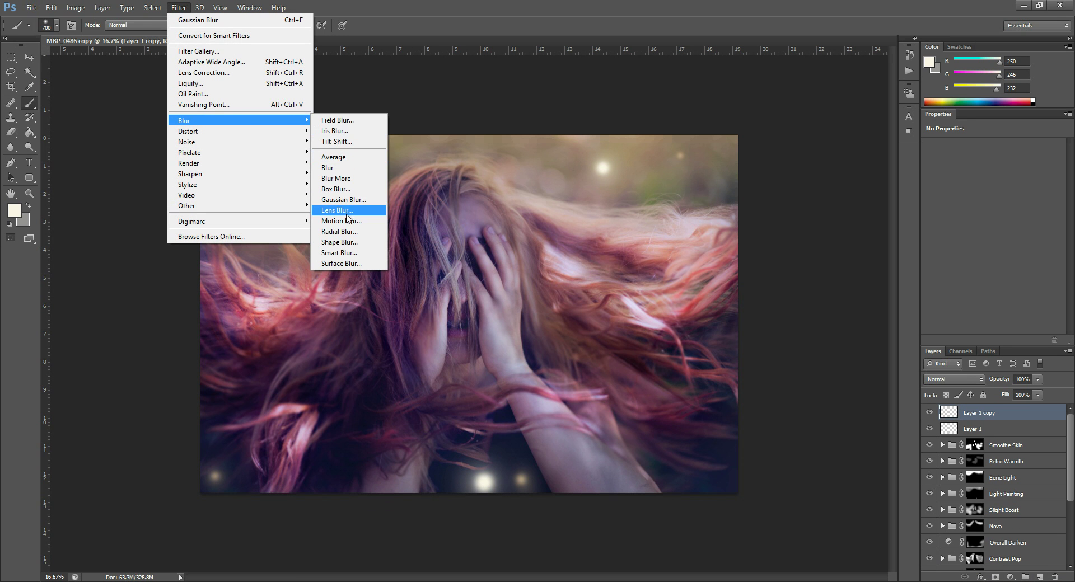
pyautogui.click(342, 222)
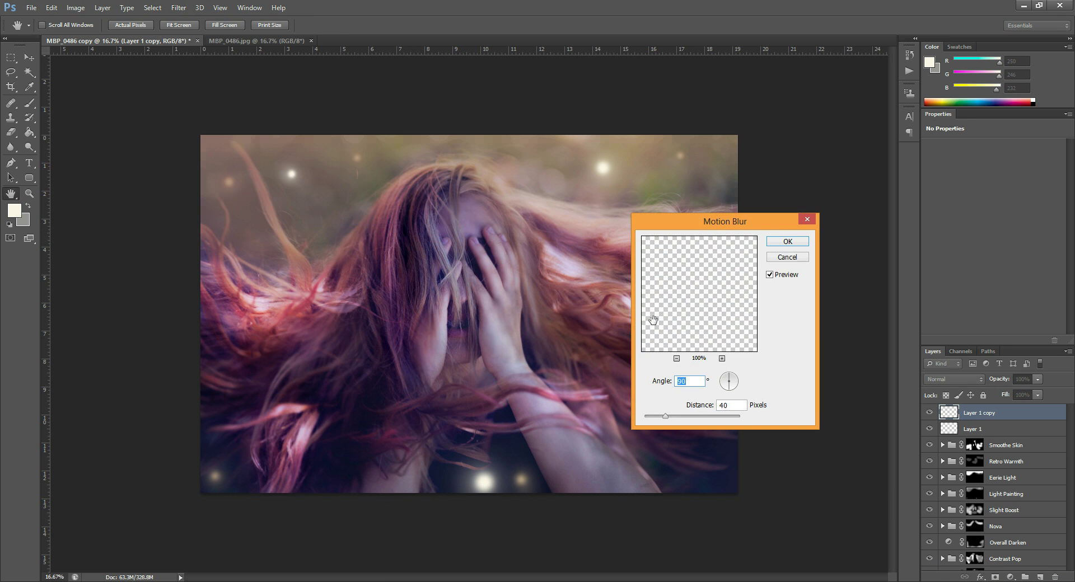
pyautogui.moveTo(729, 391); pyautogui.dragTo(718, 385)
pyautogui.click(684, 417)
pyautogui.moveTo(685, 418); pyautogui.dragTo(718, 418)
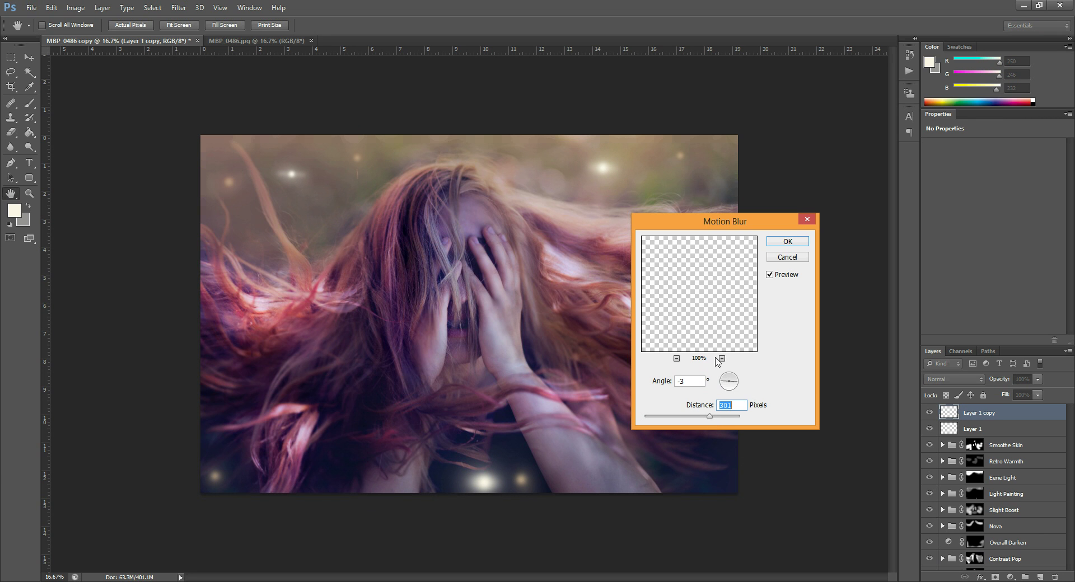
pyautogui.click(788, 241)
# Return to the Brush tool and lower the opacity of Layer 1 copy to 46%
pyautogui.press('b')
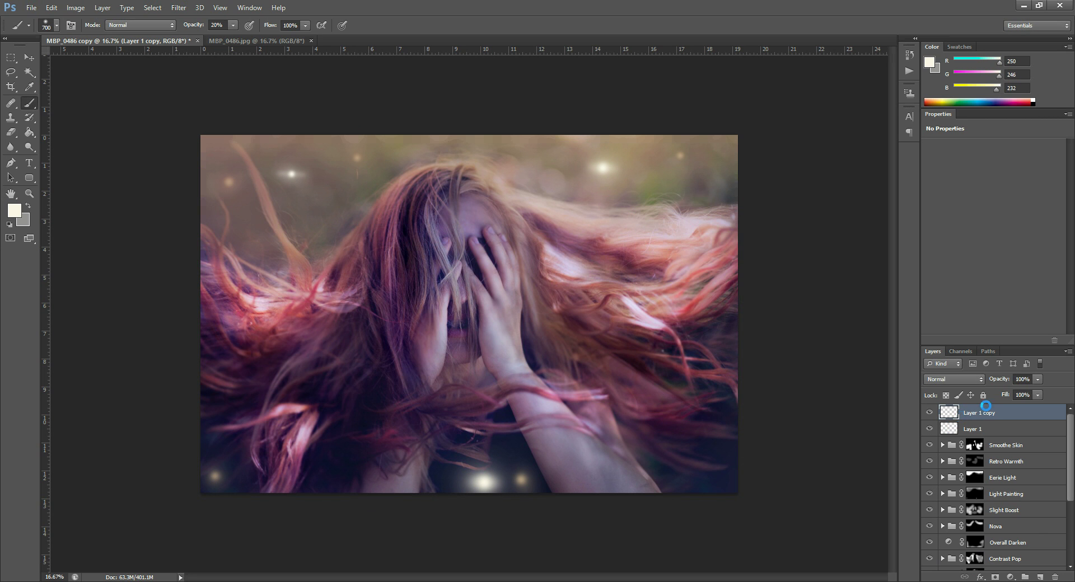
pyautogui.click(1036, 380)
pyautogui.click(1007, 391)
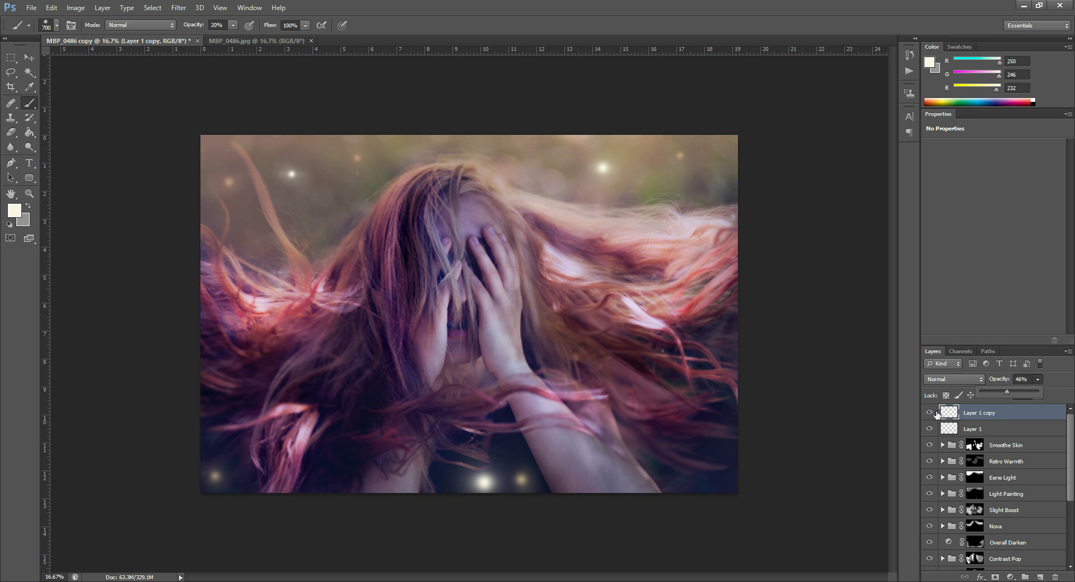
# Review the full layer stack from Layer 1 copy down to the Background layer
pyautogui.scroll(-5, 961, 462)
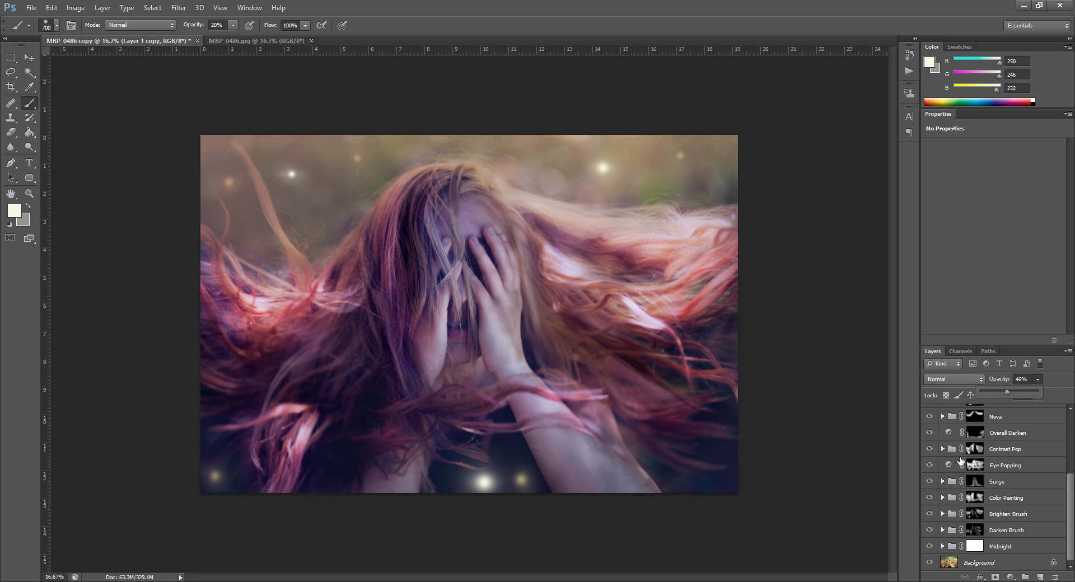
pyautogui.scroll(5, 961, 570)
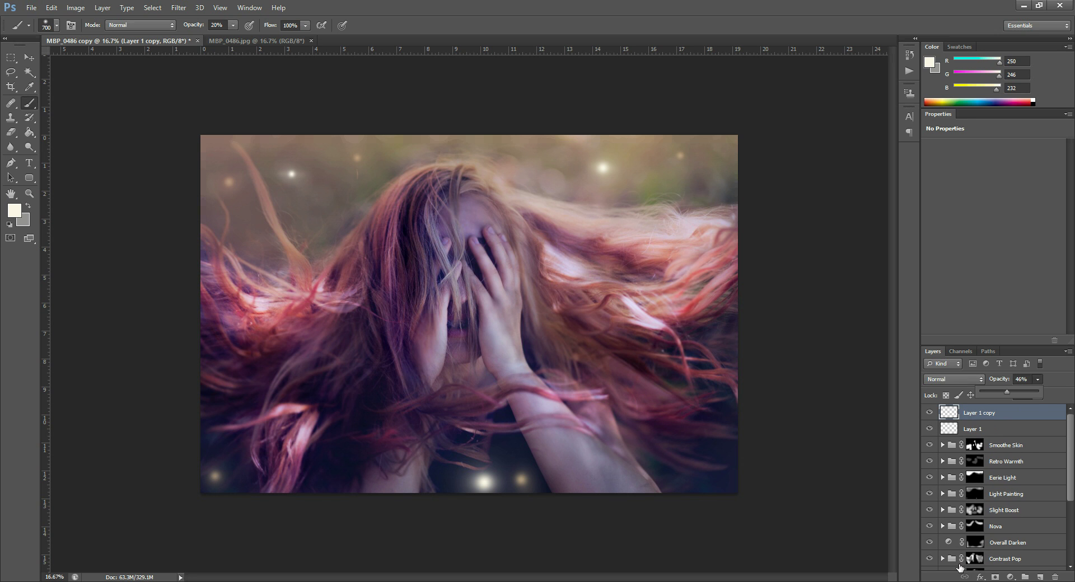
pyautogui.scroll(-4, 974, 570)
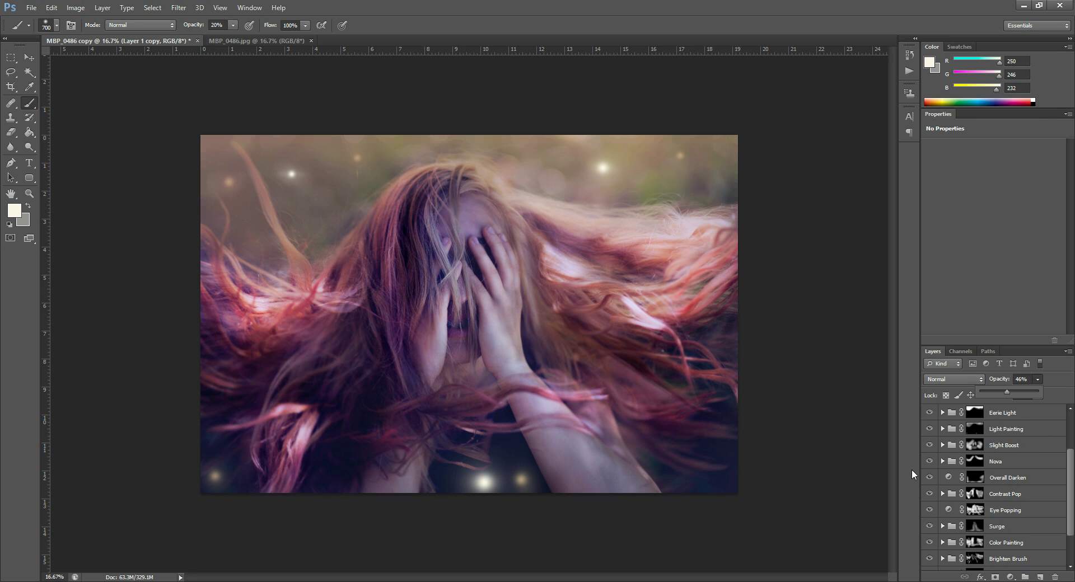
pyautogui.scroll(-3, 991, 533)
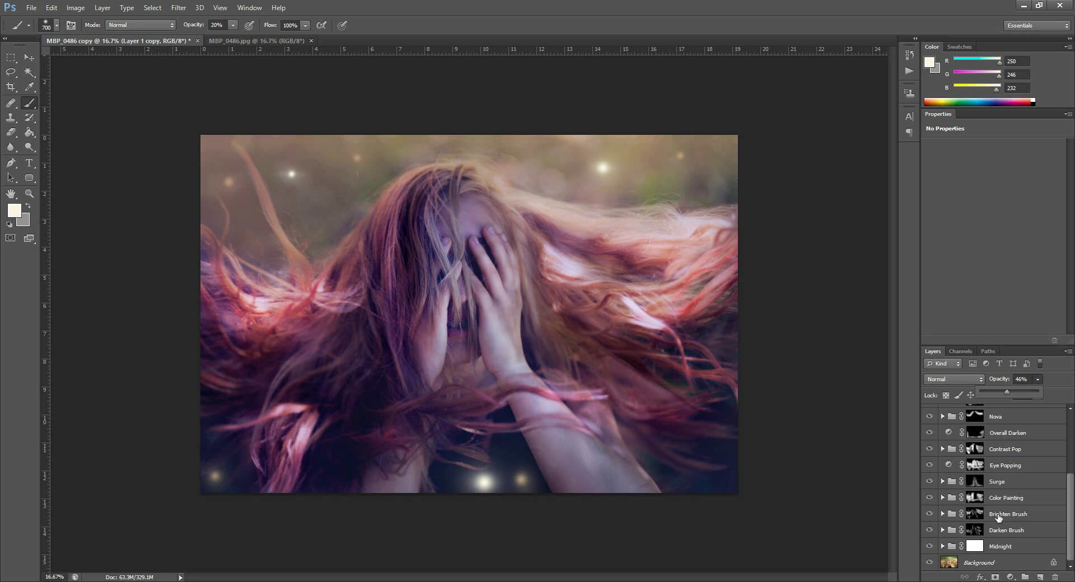
pyautogui.scroll(3, 1002, 452)
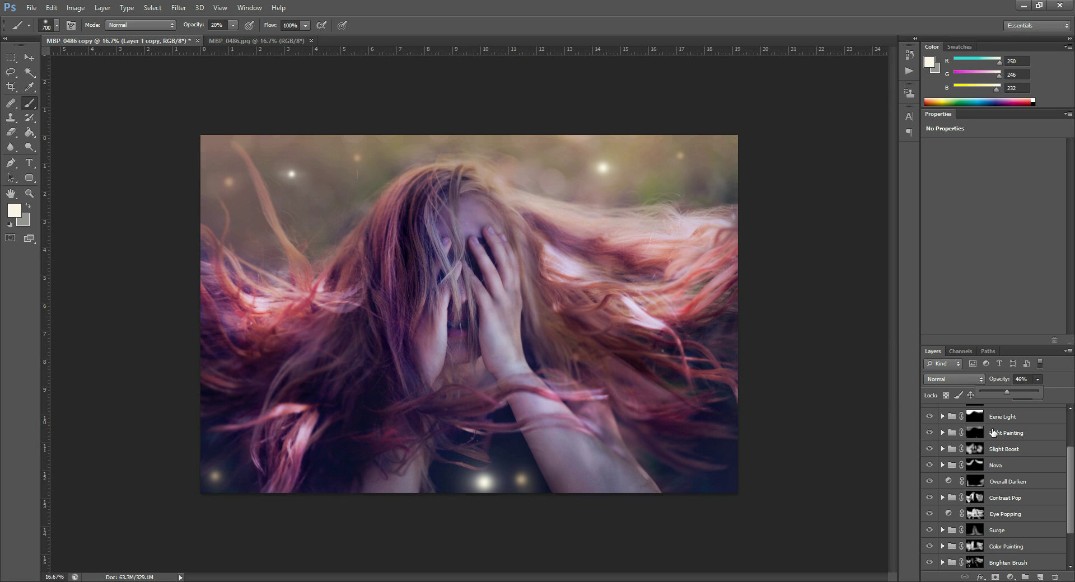
pyautogui.scroll(4, 987, 448)
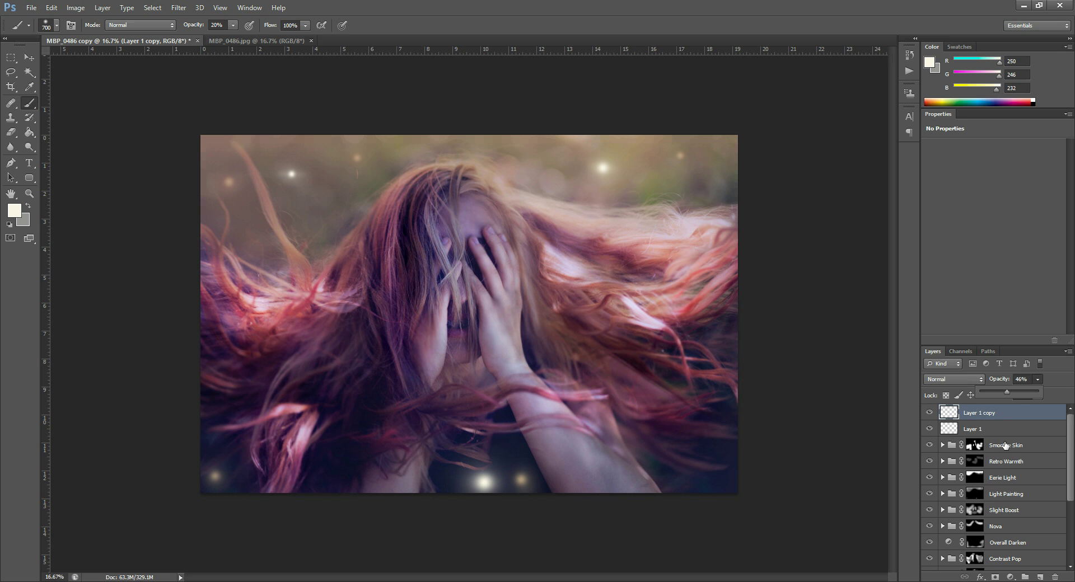